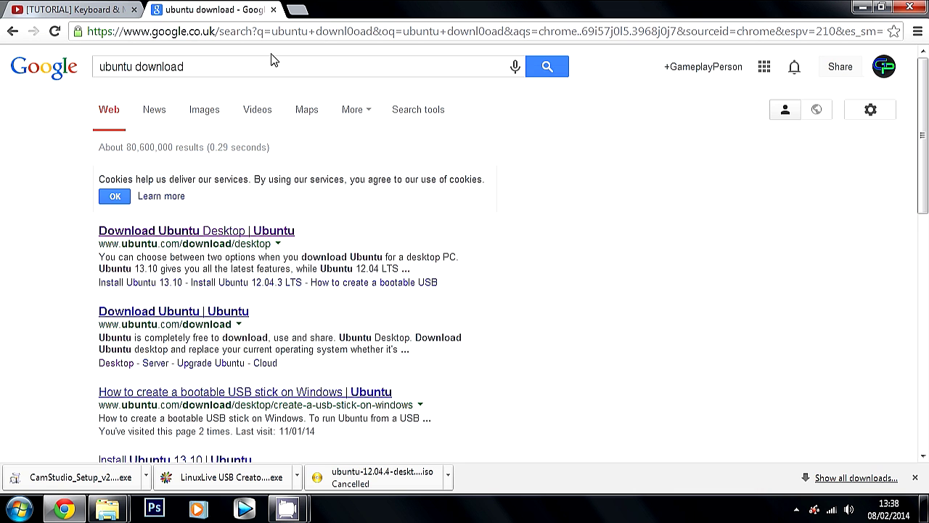
- Look over the YouTube tutorial video in its tab
{"action": "left_click", "coordinate": [101, 7]}
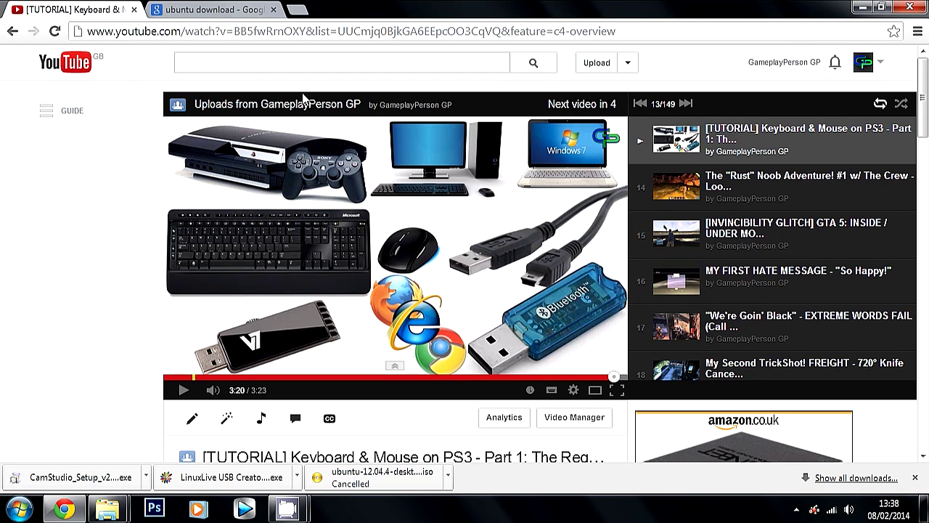
{"action": "scroll", "coordinate": [352, 177], "scroll_direction": "down", "scroll_amount": 4}
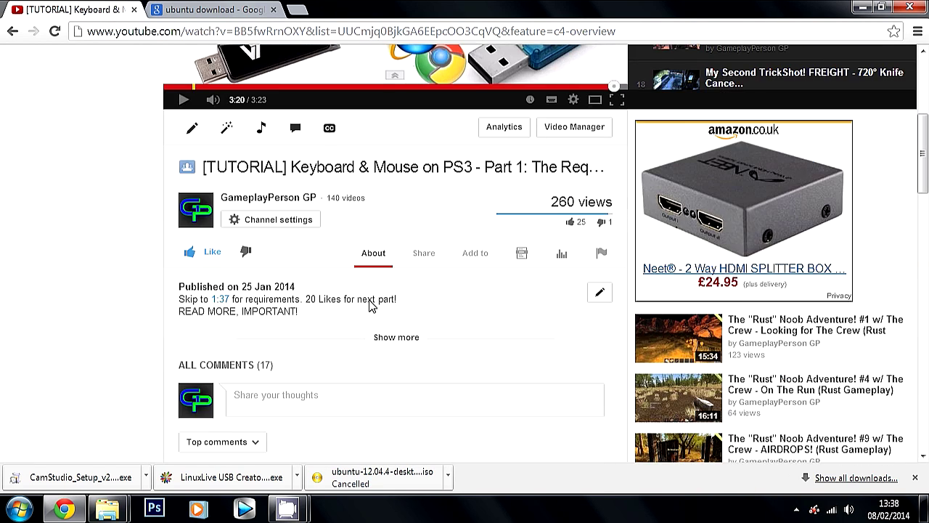
{"action": "scroll", "coordinate": [370, 267], "scroll_direction": "up", "scroll_amount": 4}
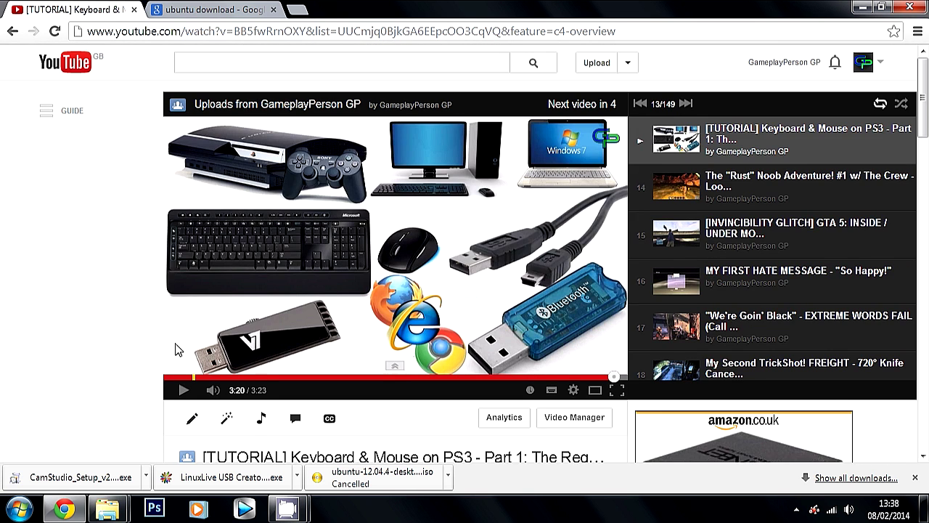
{"action": "scroll", "coordinate": [86, 248], "scroll_direction": "down", "scroll_amount": 3}
{"action": "scroll", "coordinate": [576, 272], "scroll_direction": "up", "scroll_amount": 3}
- Open the Download Ubuntu Desktop result and keep the 64-bit flavour for 12.04 LTS
{"action": "left_click", "coordinate": [212, 9]}
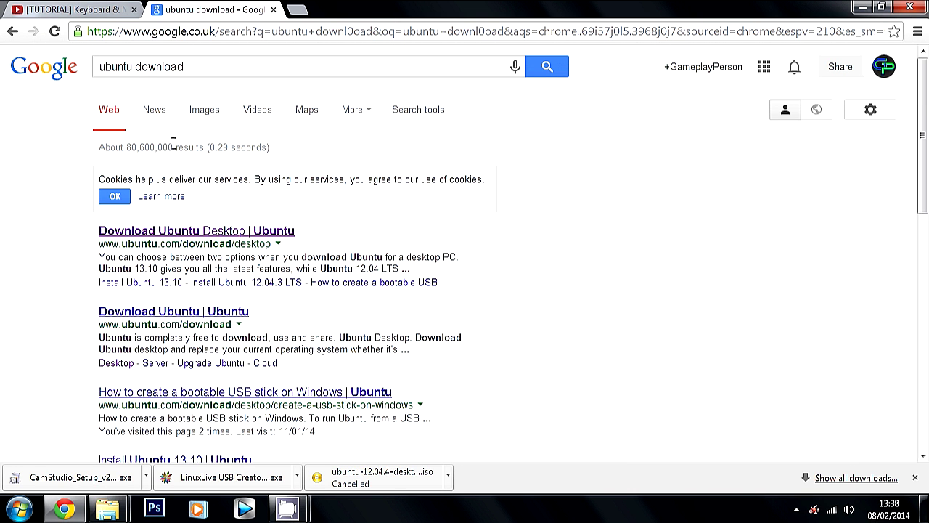
{"action": "left_click_drag", "start_coordinate": [185, 67], "coordinate": [99, 69]}
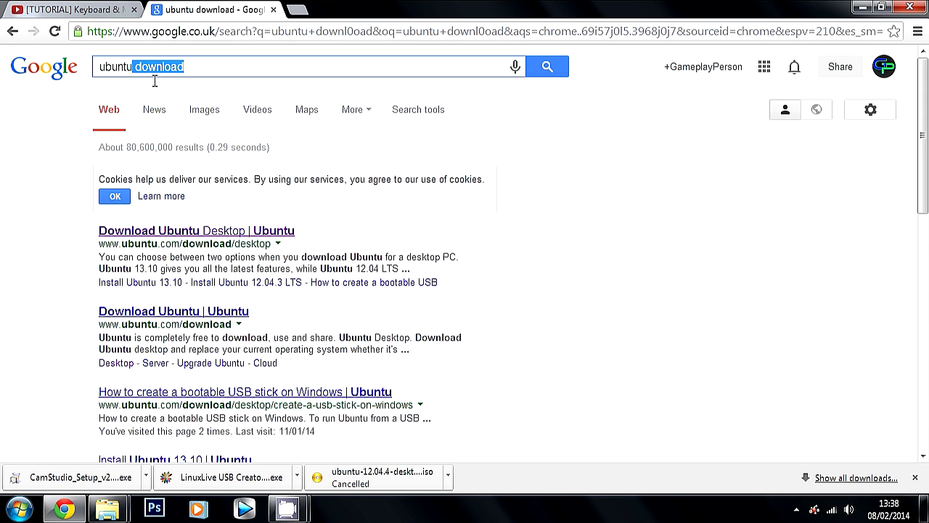
{"action": "left_click", "coordinate": [572, 228]}
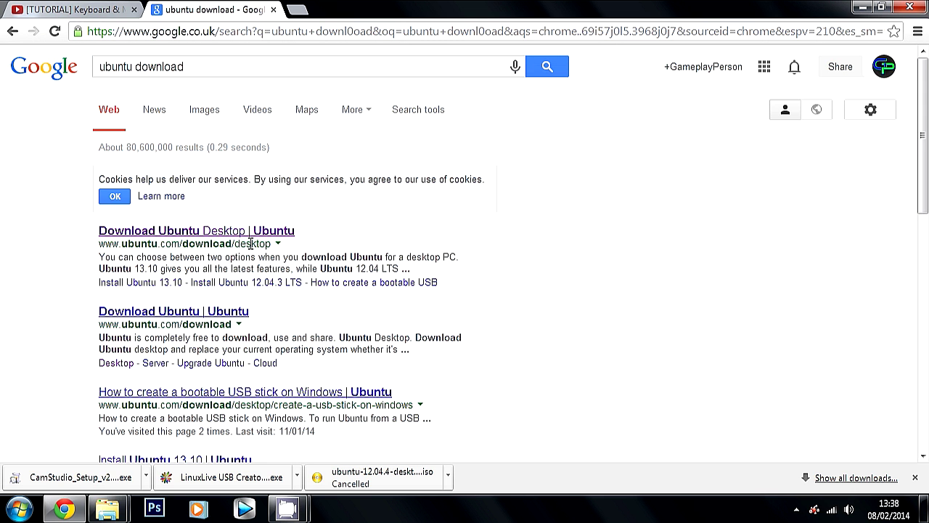
{"action": "left_click", "coordinate": [178, 231]}
{"action": "scroll", "coordinate": [228, 227], "scroll_direction": "down", "scroll_amount": 3}
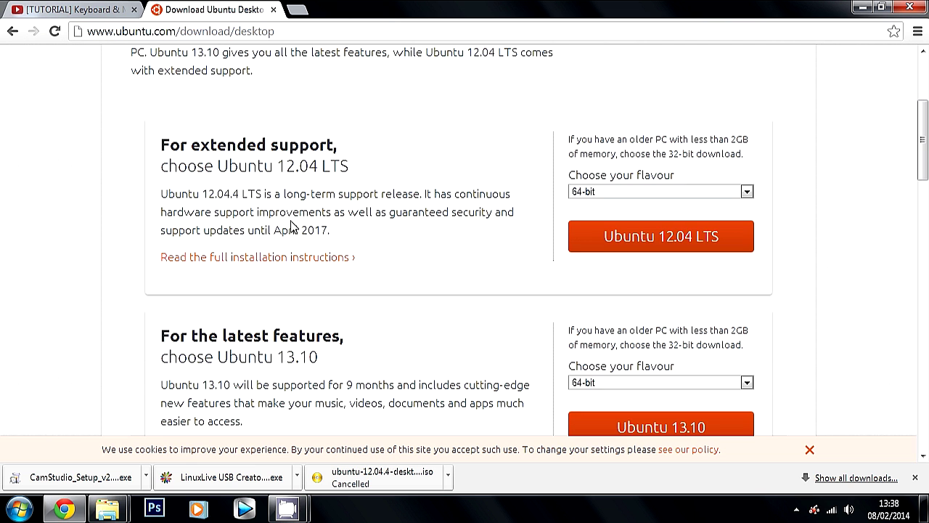
{"action": "scroll", "coordinate": [291, 228], "scroll_direction": "up", "scroll_amount": 1}
{"action": "left_click", "coordinate": [581, 266]}
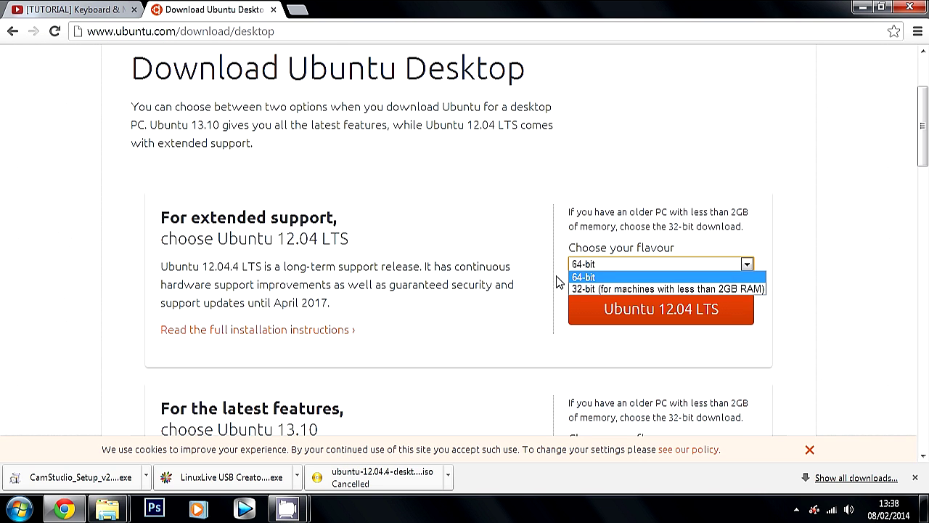
{"action": "left_click", "coordinate": [587, 284]}
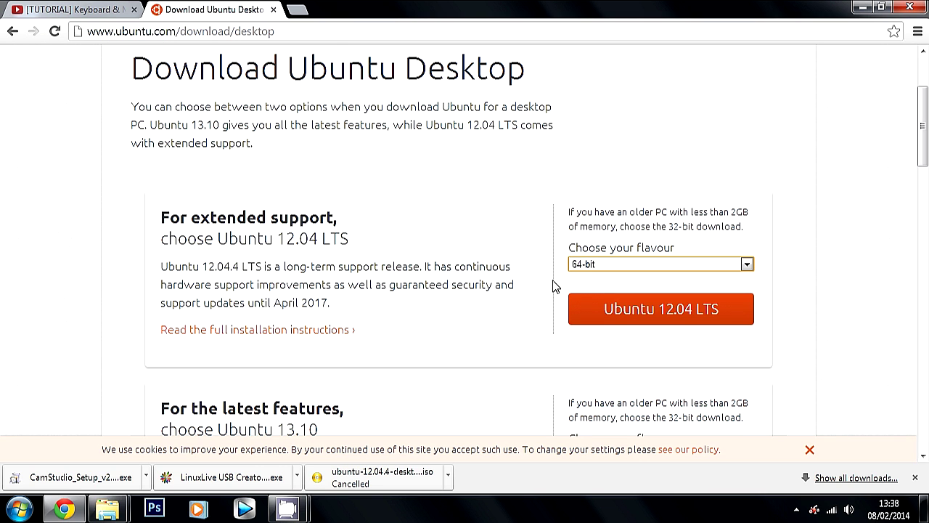
- Download Ubuntu 12.04 LTS desktop, skipping the contribution to reach the thank-you page
{"action": "left_click", "coordinate": [606, 311]}
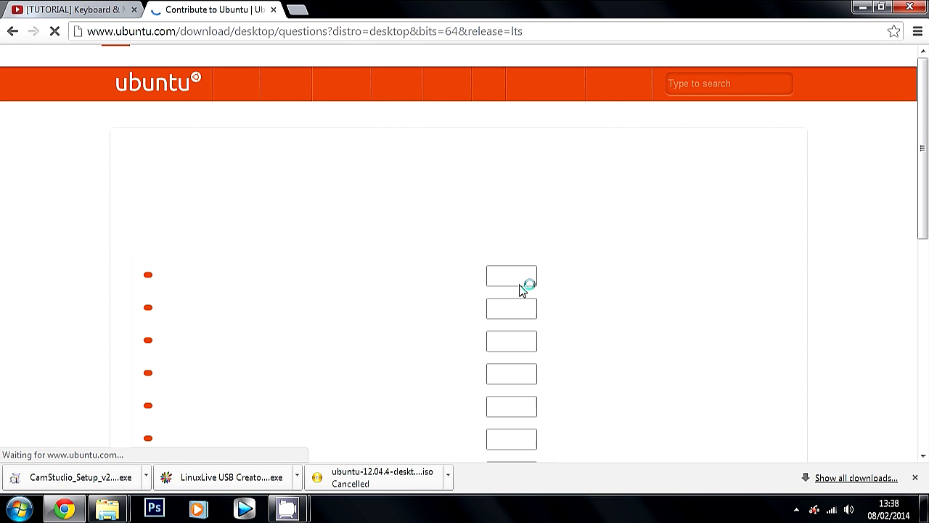
{"action": "scroll", "coordinate": [346, 220], "scroll_direction": "down", "scroll_amount": 3}
{"action": "scroll", "coordinate": [405, 289], "scroll_direction": "down", "scroll_amount": 1}
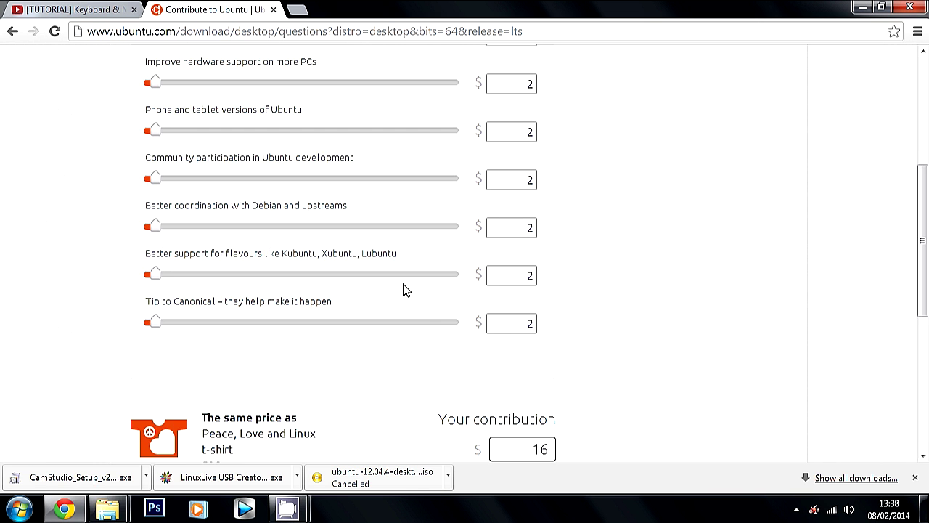
{"action": "scroll", "coordinate": [323, 181], "scroll_direction": "up", "scroll_amount": 3}
{"action": "scroll", "coordinate": [349, 360], "scroll_direction": "down", "scroll_amount": 4}
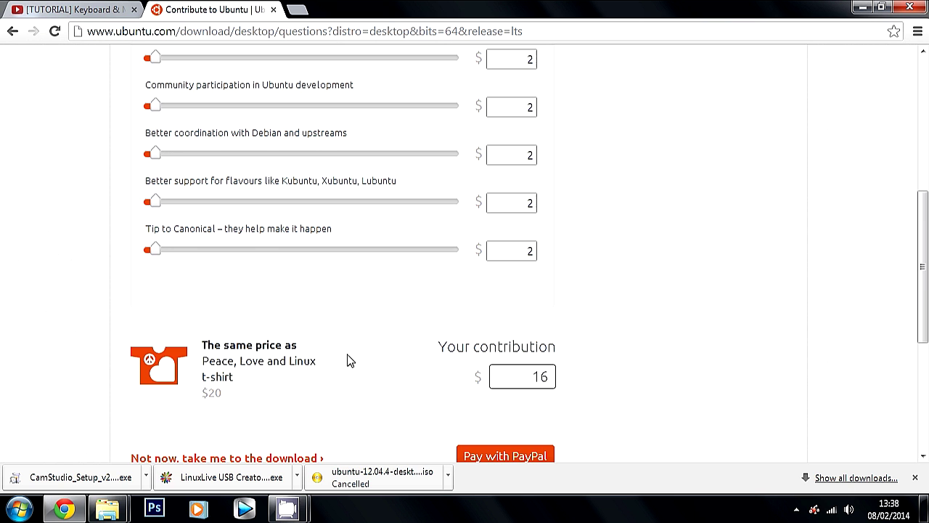
{"action": "scroll", "coordinate": [479, 321], "scroll_direction": "down", "scroll_amount": 1}
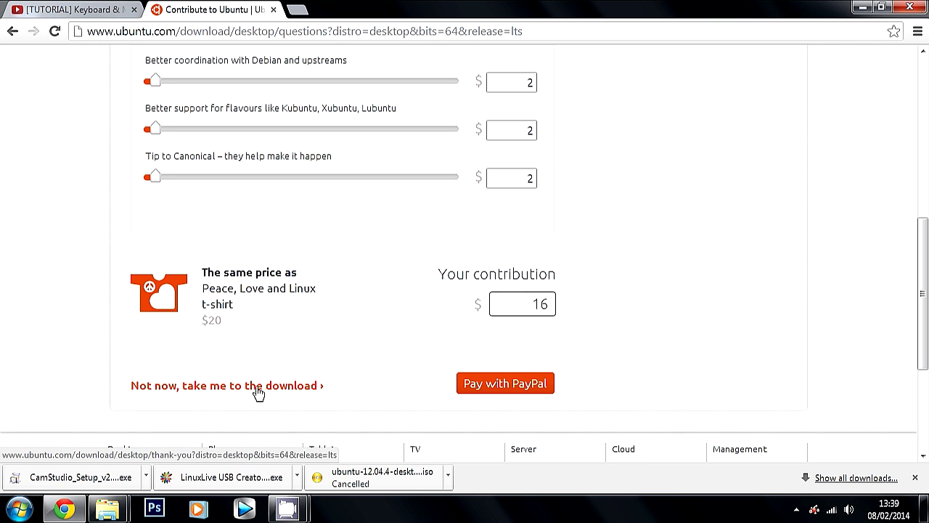
{"action": "left_click", "coordinate": [251, 389]}
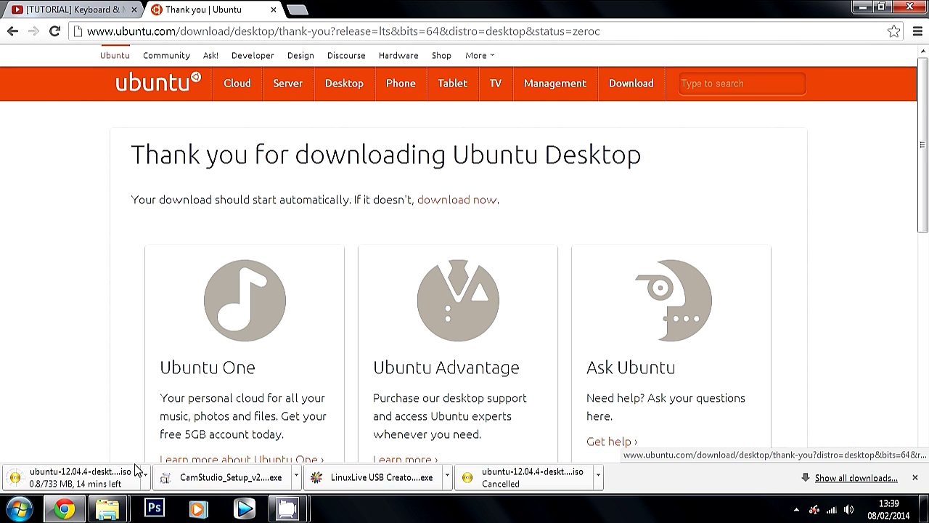
- Cancel the Ubuntu 12.04.4 ISO download that just started
{"action": "left_click", "coordinate": [147, 482]}
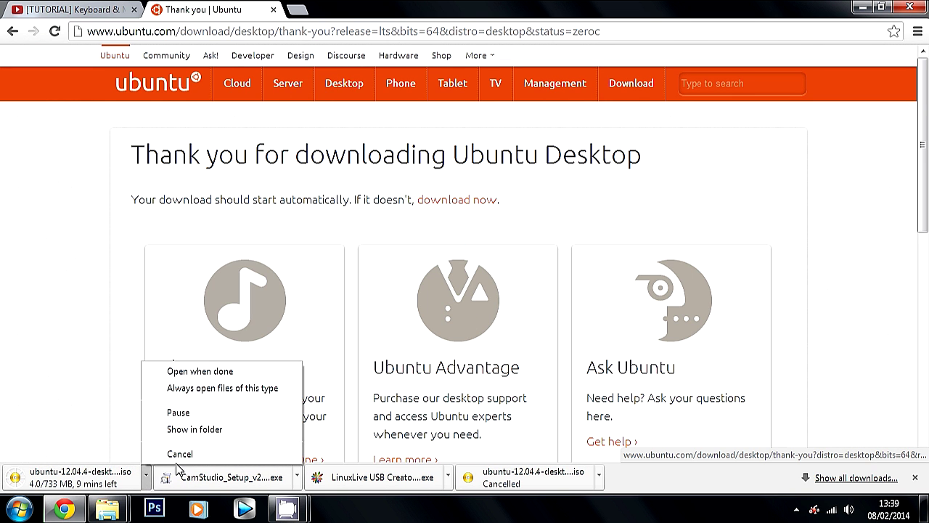
{"action": "left_click", "coordinate": [180, 453]}
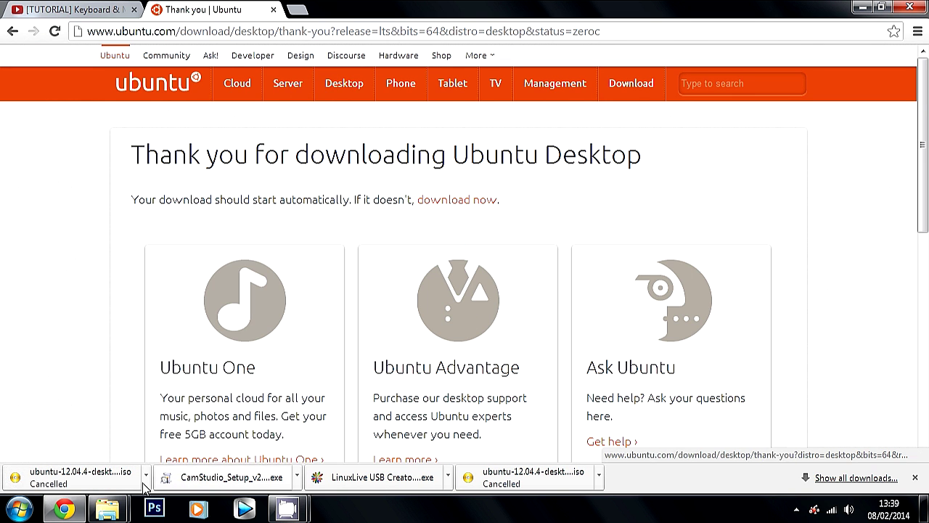
{"action": "left_click", "coordinate": [262, 30]}
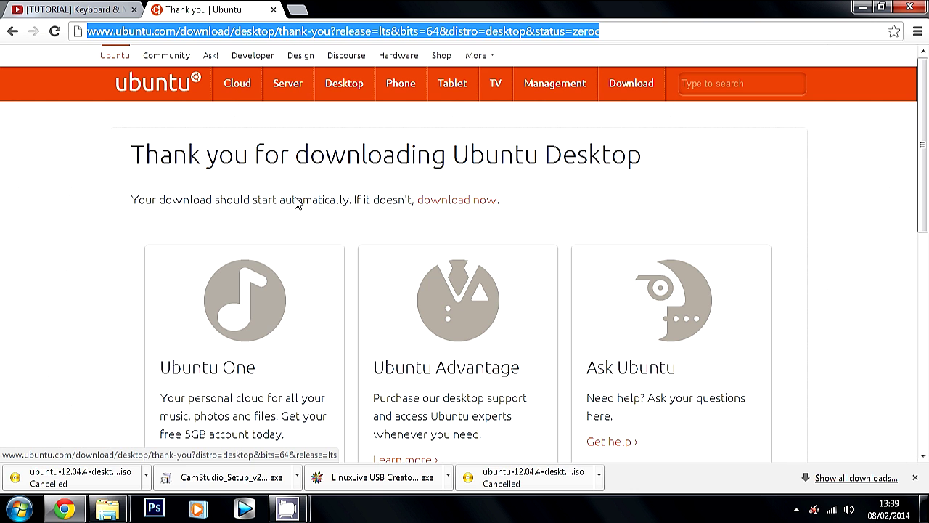
- Search for 'ubuntu usb' and open the LinuxLive USB Creator website
{"action": "type", "text": "ubunu"}
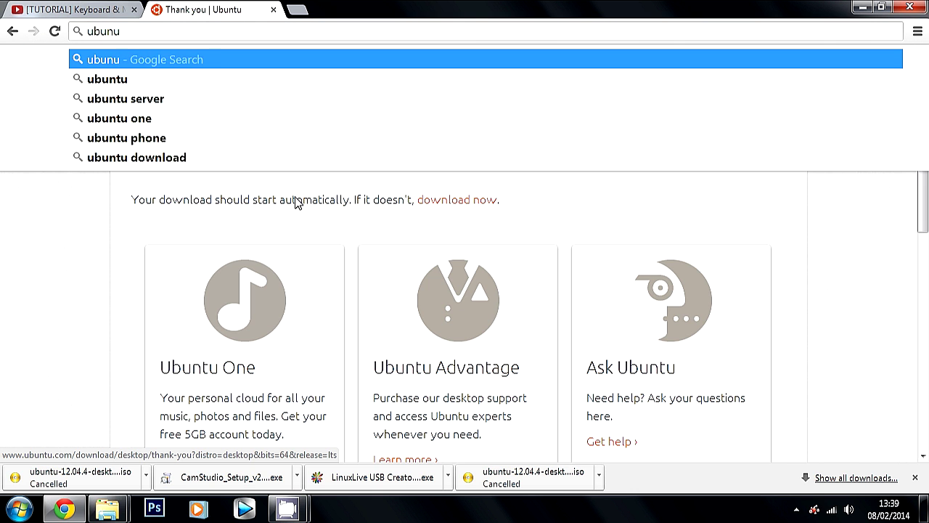
{"action": "key", "text": "BackSpace"}
{"action": "type", "text": "tu usb"}
{"action": "key", "text": "Return"}
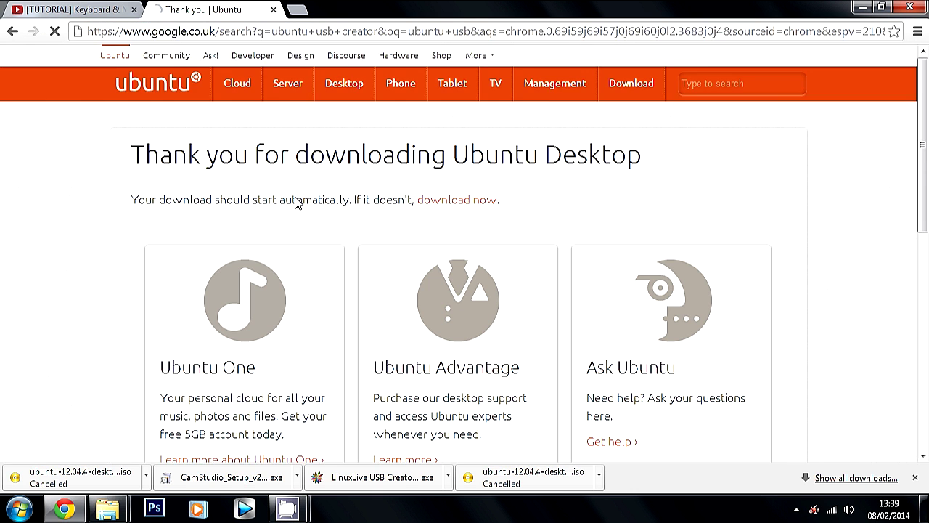
{"action": "scroll", "coordinate": [207, 261], "scroll_direction": "down", "scroll_amount": 2}
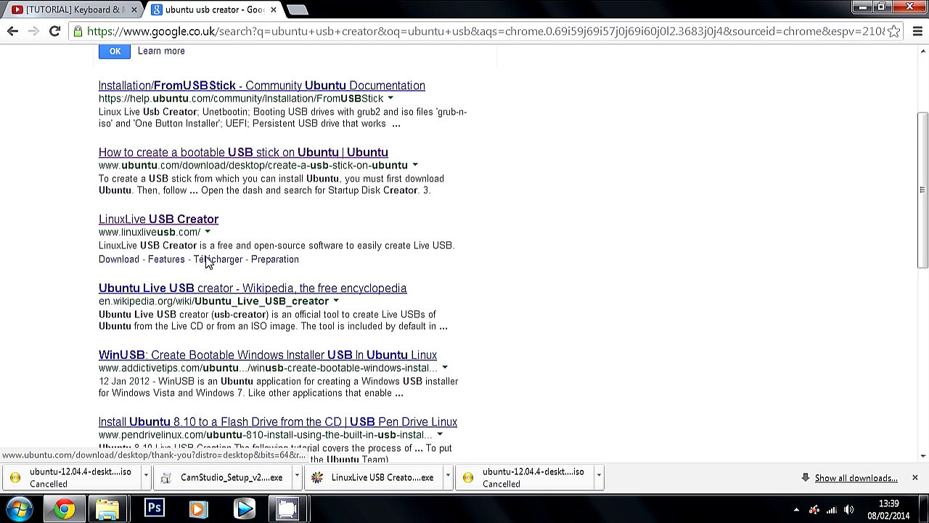
{"action": "left_click", "coordinate": [118, 222]}
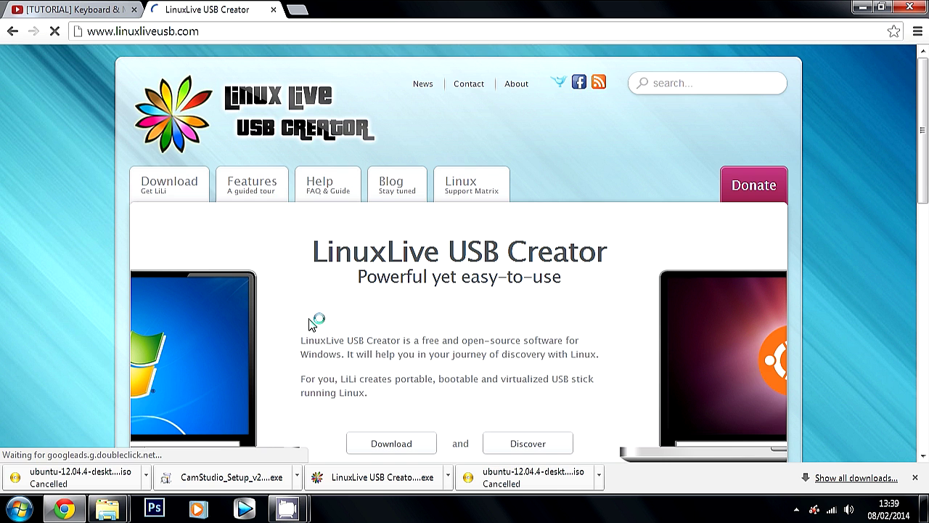
- Start the LiLi installer download, then cancel it
{"action": "scroll", "coordinate": [445, 290], "scroll_direction": "down", "scroll_amount": 2}
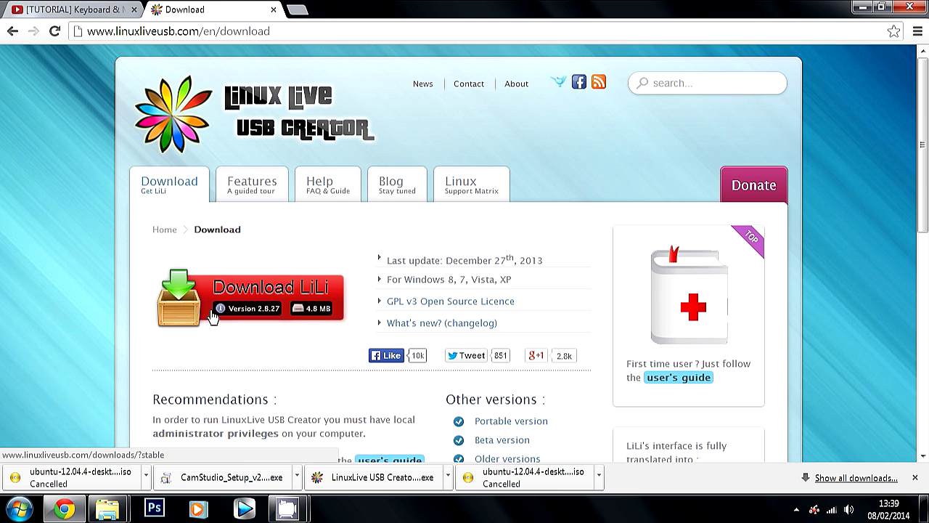
{"action": "left_click", "coordinate": [282, 299]}
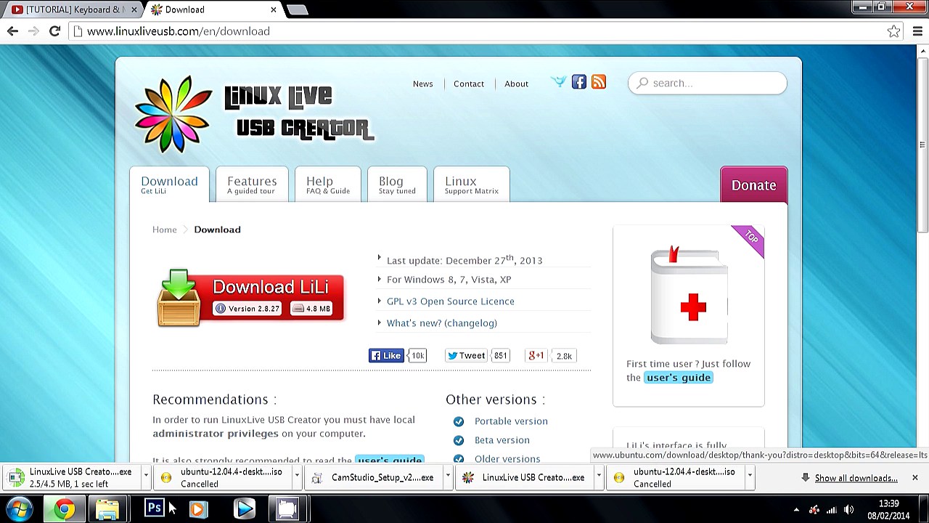
{"action": "left_click", "coordinate": [146, 475]}
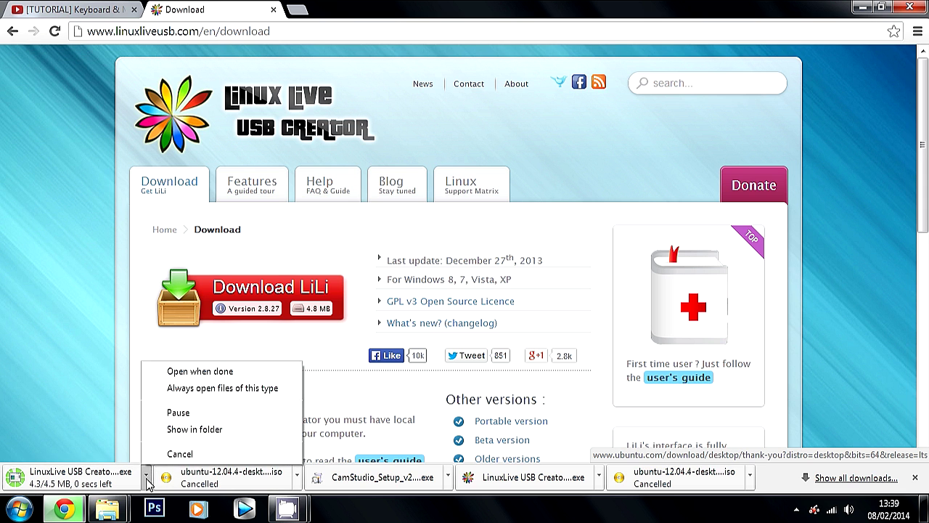
{"action": "left_click", "coordinate": [167, 453]}
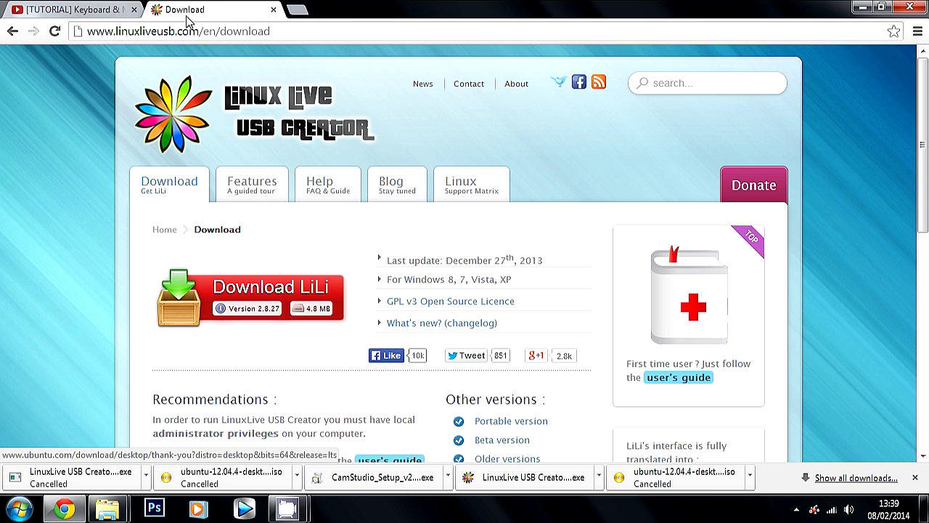
- Keep only Chrome's downloads list open and run the LinuxLive USB Creator 2.8.27.exe installer
{"action": "left_click", "coordinate": [679, 376]}
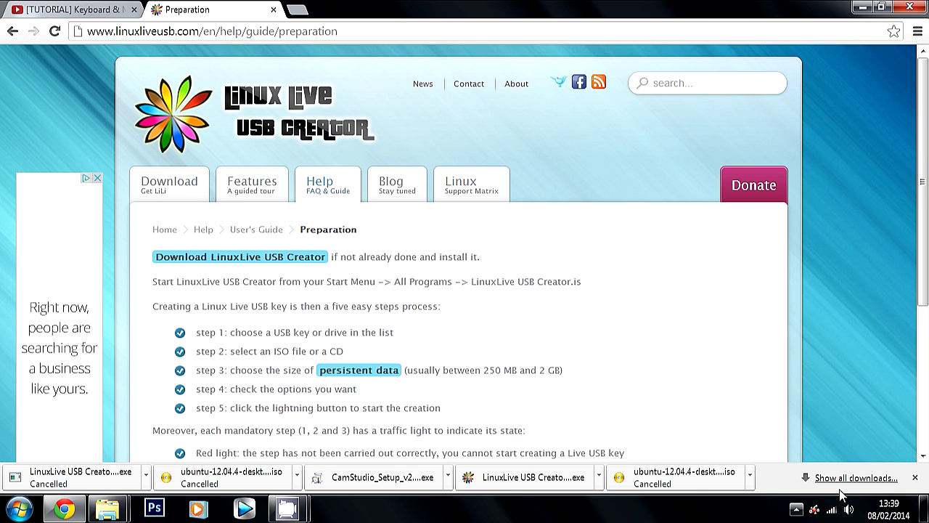
{"action": "left_click", "coordinate": [864, 478]}
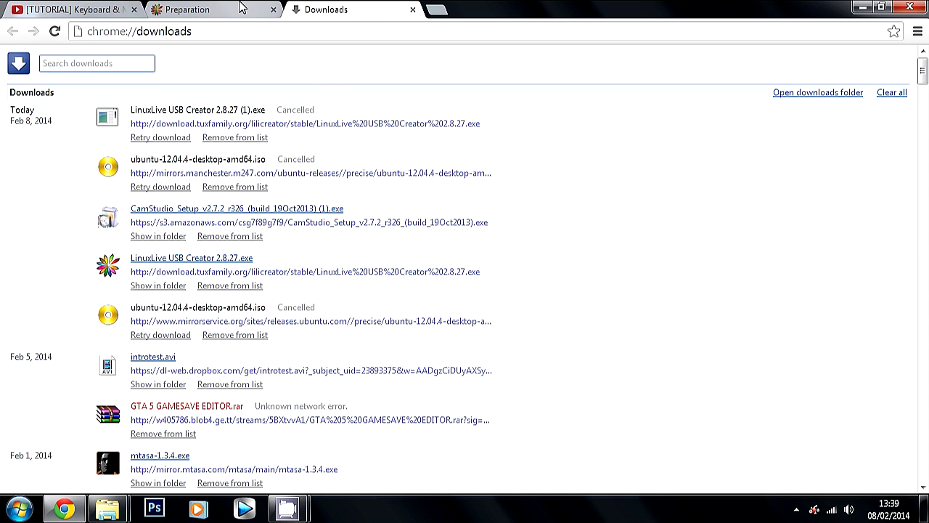
{"action": "left_click", "coordinate": [273, 10]}
{"action": "left_click", "coordinate": [133, 9]}
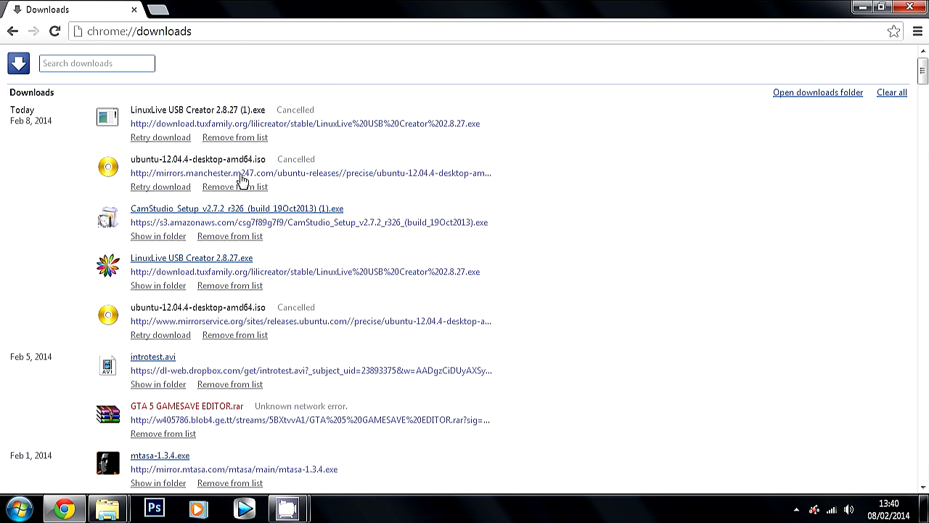
{"action": "left_click", "coordinate": [174, 261]}
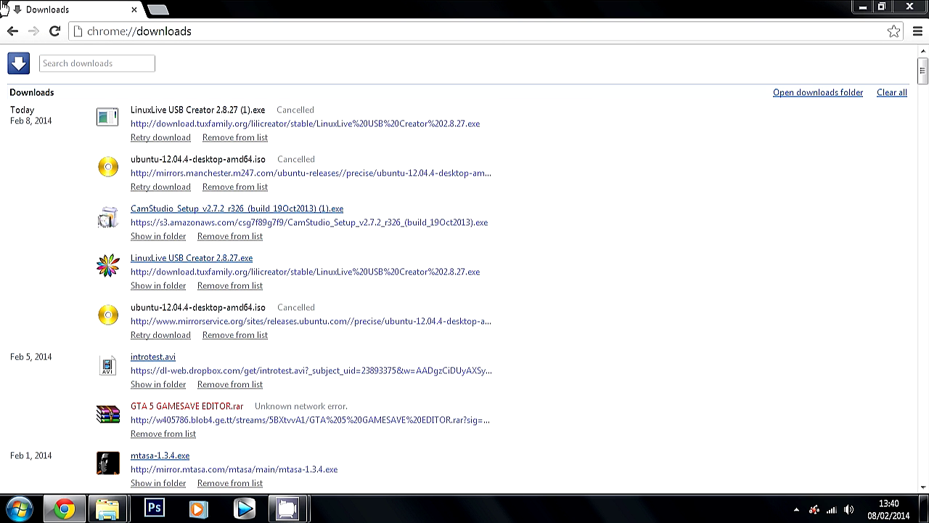
- Install LinuxLive USB Creator with the default language and folder, finishing to launch it
{"action": "left_click", "coordinate": [469, 287]}
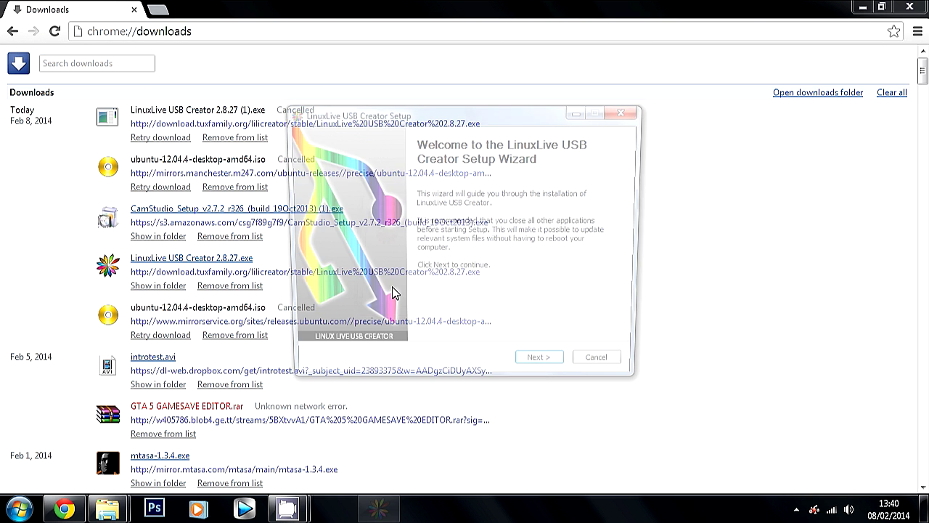
{"action": "left_click", "coordinate": [534, 369]}
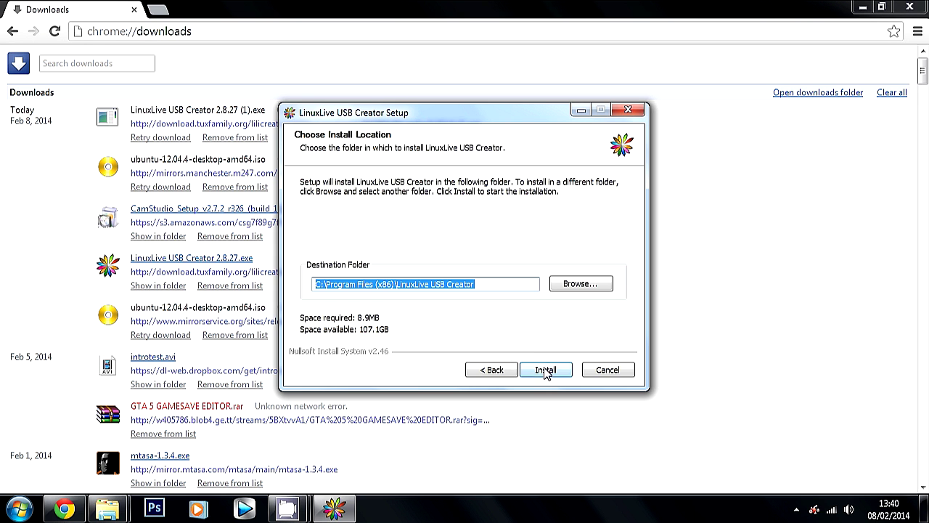
{"action": "left_click", "coordinate": [545, 371]}
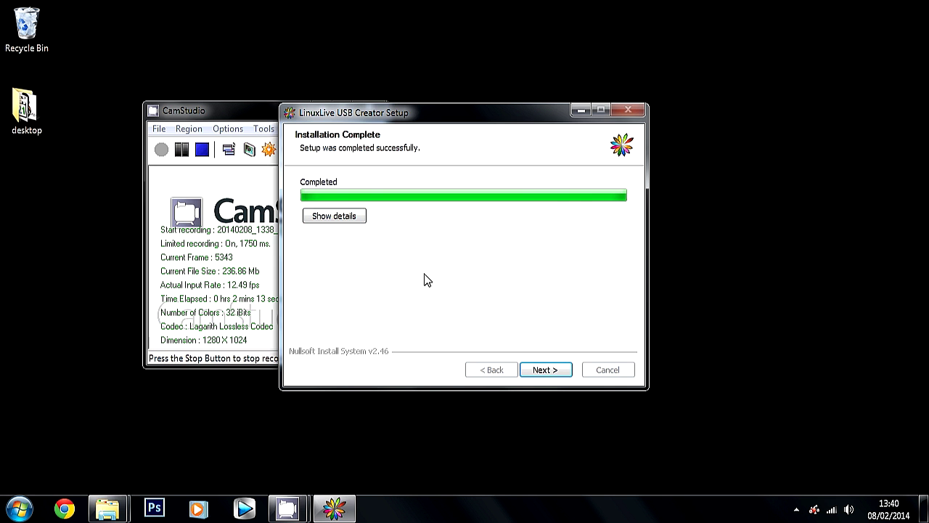
{"action": "left_click", "coordinate": [546, 370]}
{"action": "left_click", "coordinate": [546, 370]}
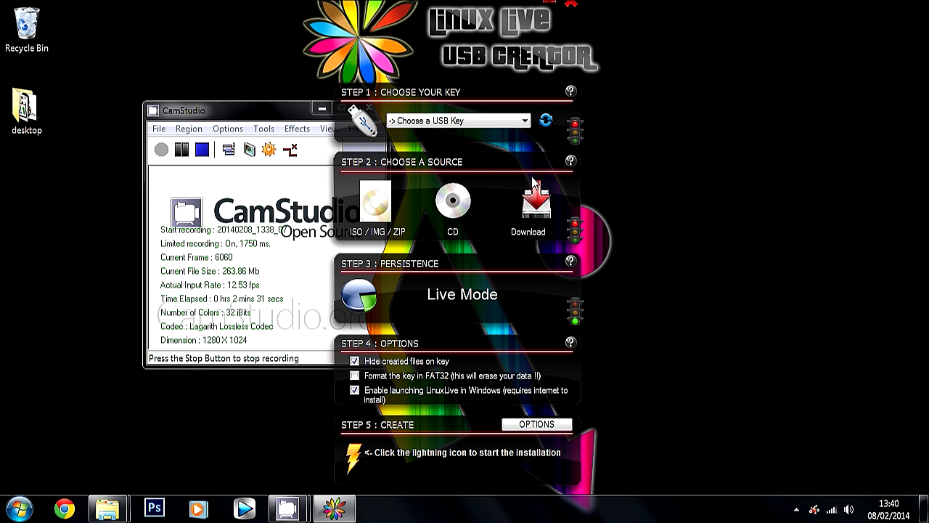
- Delete the .Trash-1000 and PS3 folders from USB drive E: via Computer
{"action": "left_click", "coordinate": [20, 508]}
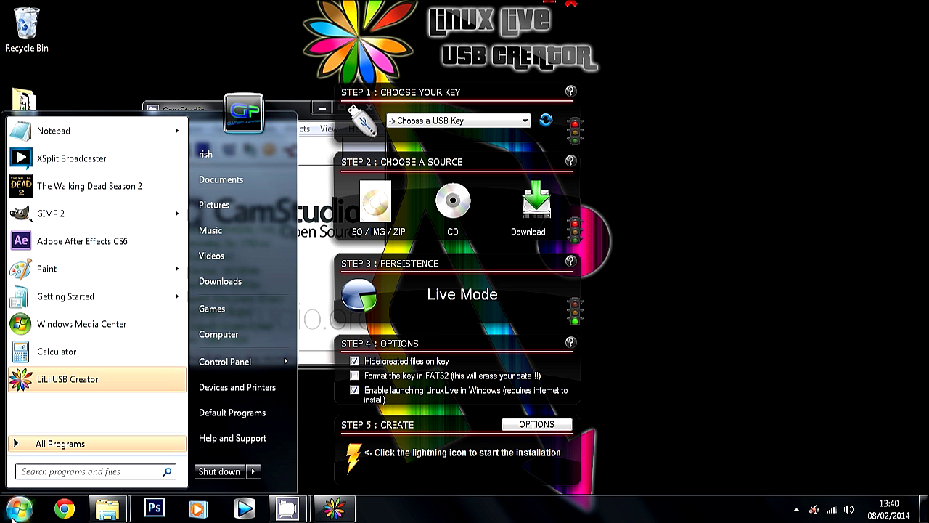
{"action": "left_click", "coordinate": [243, 336]}
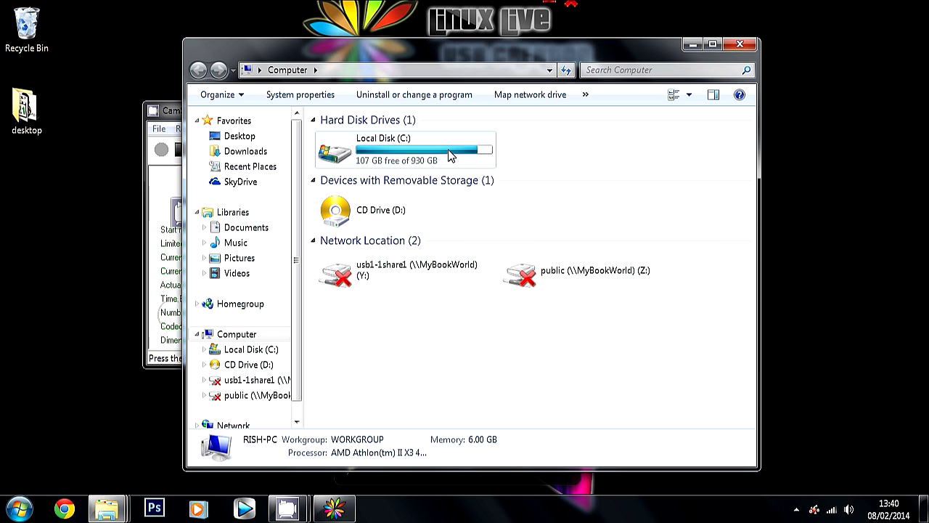
{"action": "right_click", "coordinate": [450, 152]}
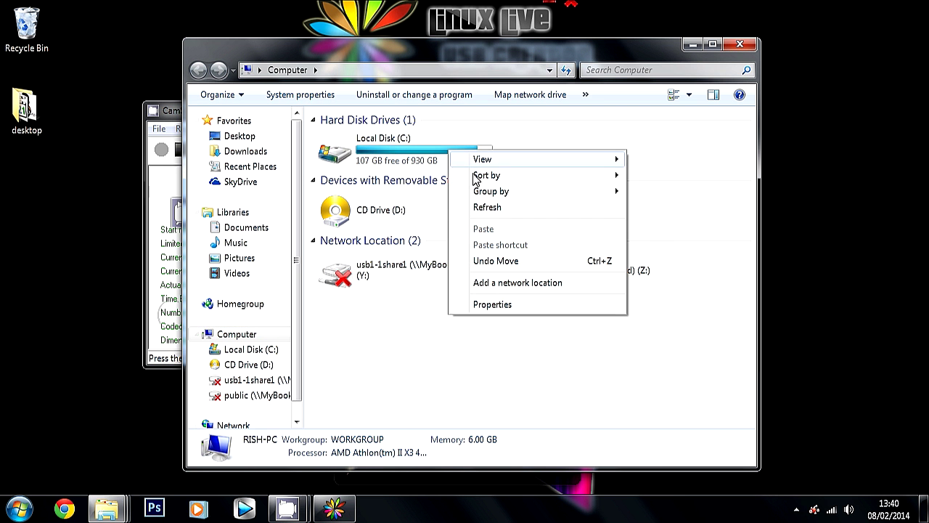
{"action": "left_click", "coordinate": [427, 384]}
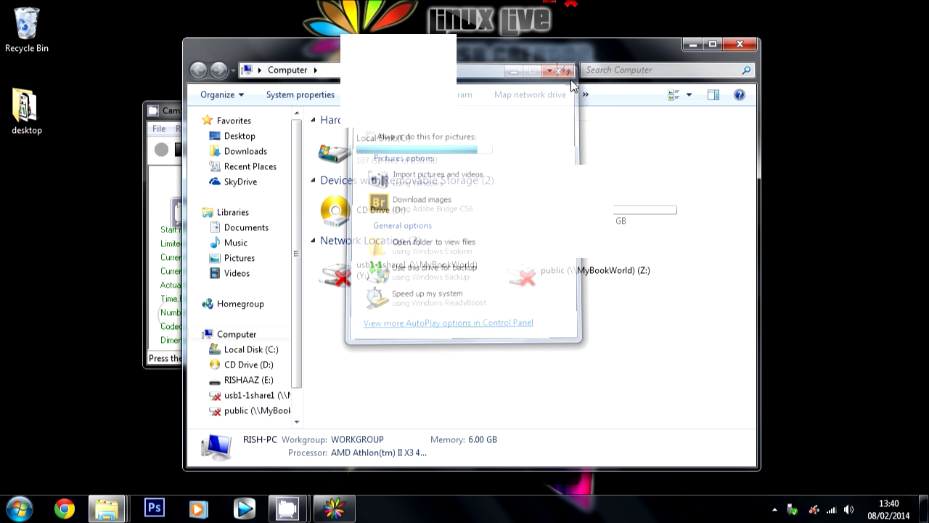
{"action": "left_click", "coordinate": [563, 63]}
{"action": "double_click", "coordinate": [639, 210]}
{"action": "left_click_drag", "start_coordinate": [373, 128], "coordinate": [376, 236]}
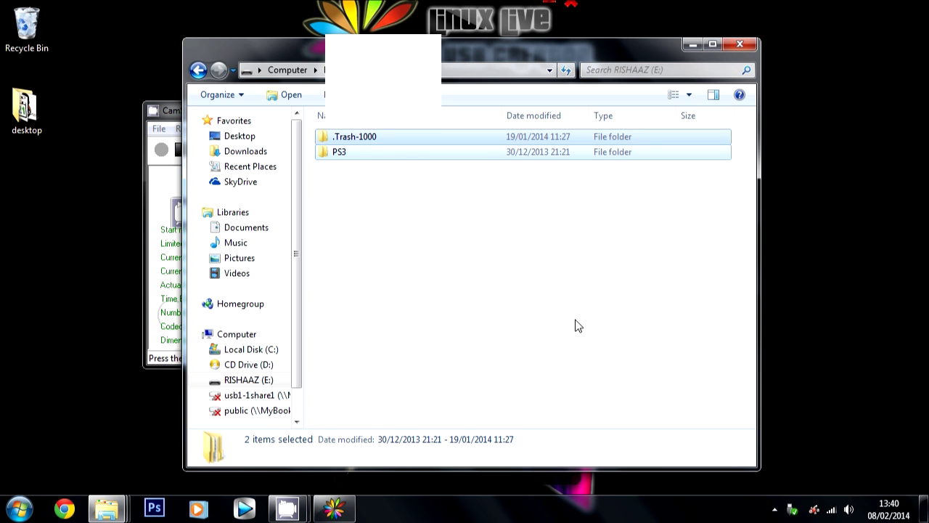
{"action": "key", "text": "Delete"}
{"action": "key", "text": "Return"}
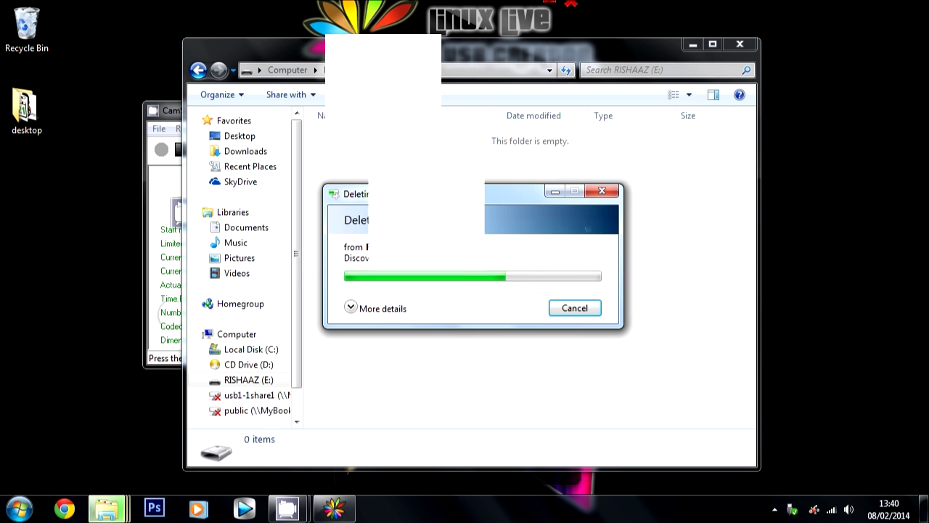
- Select the emptied USB stick as LiLi's Step 1 key, dismissing the FAT32 warning
{"action": "left_click", "coordinate": [693, 45]}
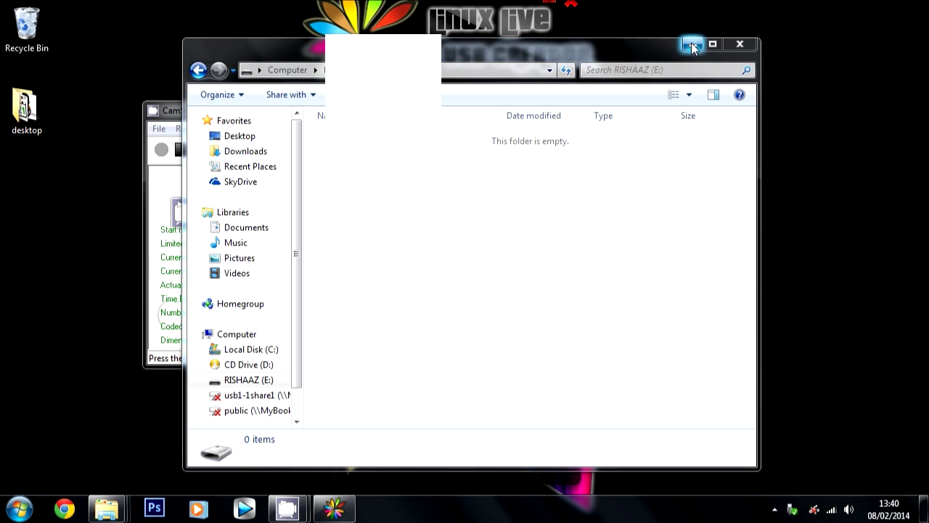
{"action": "left_click", "coordinate": [429, 123]}
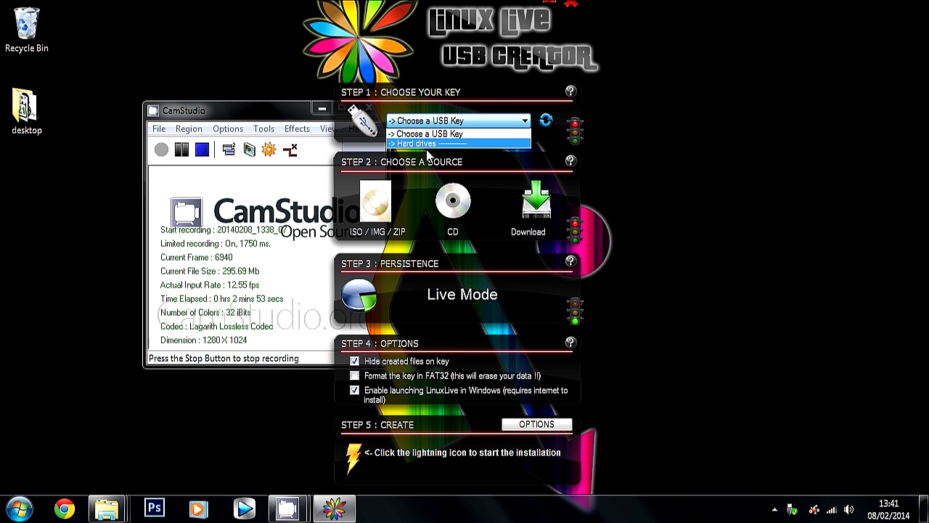
{"action": "left_click", "coordinate": [430, 139]}
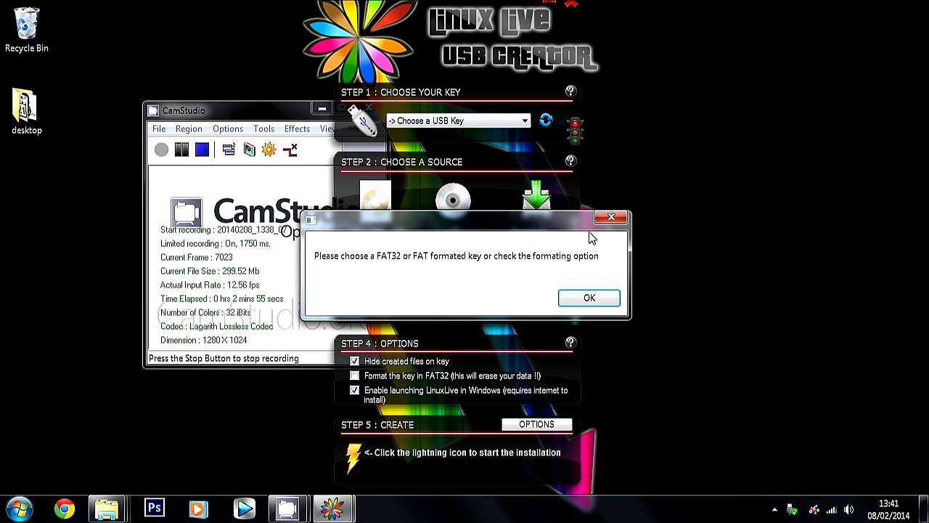
{"action": "left_click", "coordinate": [589, 297]}
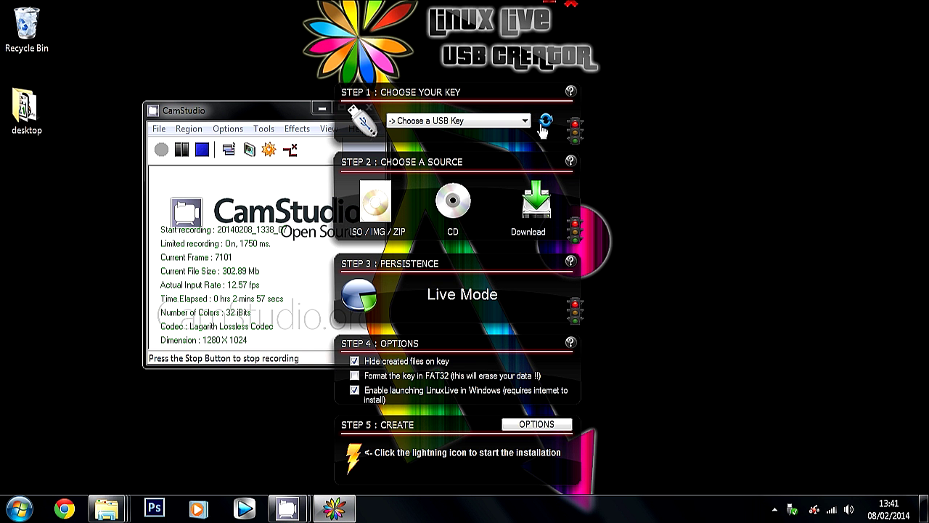
{"action": "left_click", "coordinate": [521, 121]}
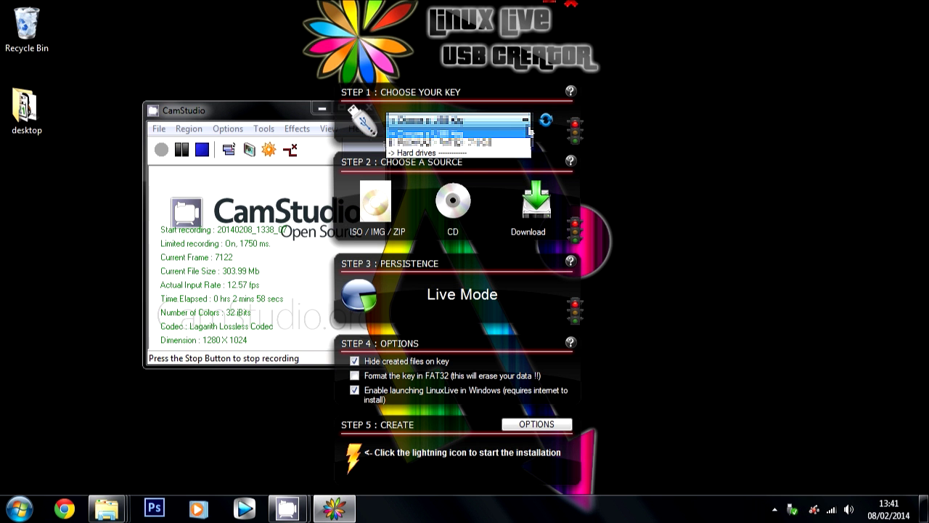
{"action": "left_click", "coordinate": [417, 143]}
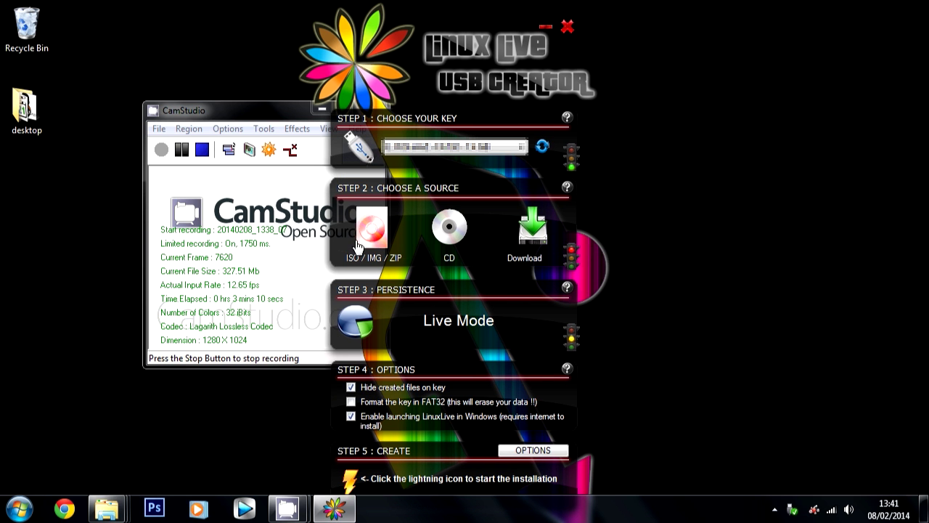
- Load the Ubuntu ISO image as the Step 2 source, leaving persistence at 0 MB
{"action": "left_click", "coordinate": [372, 251]}
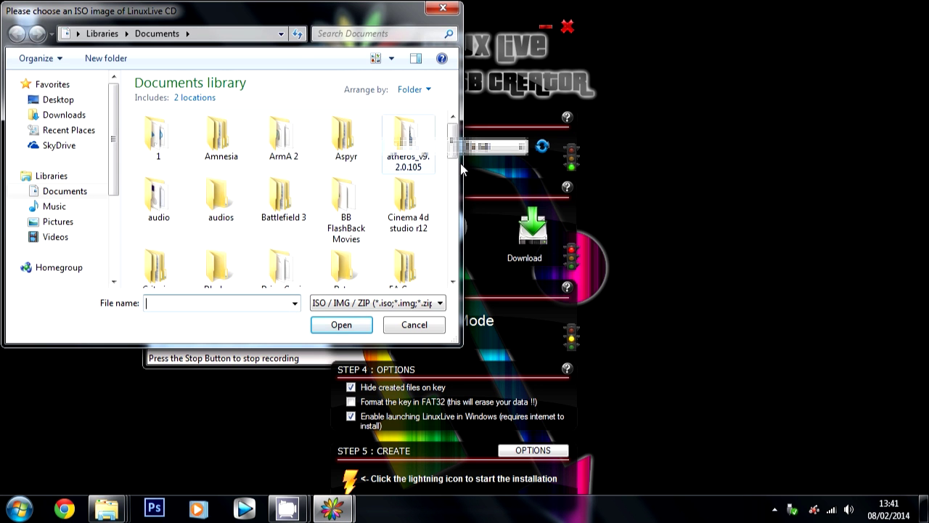
{"action": "left_click_drag", "start_coordinate": [453, 146], "coordinate": [452, 263]}
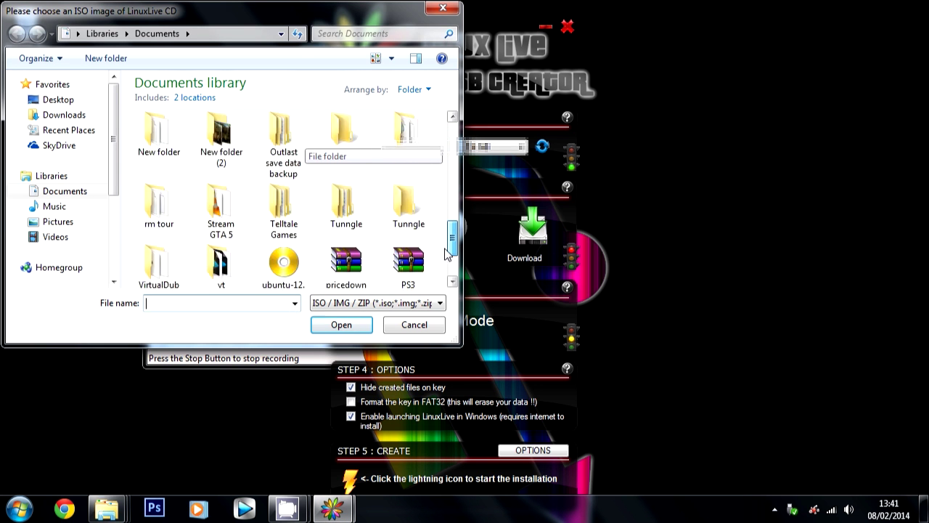
{"action": "double_click", "coordinate": [294, 218]}
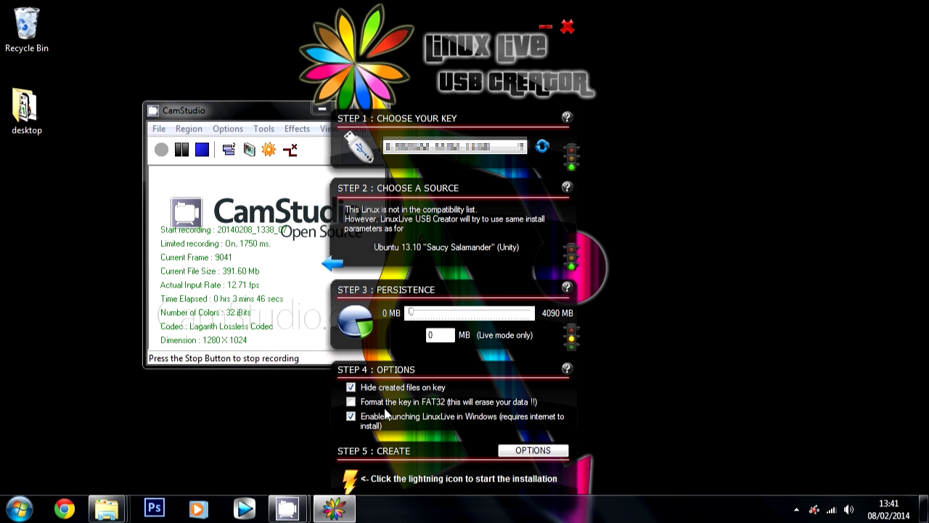
{"action": "left_click_drag", "start_coordinate": [440, 87], "coordinate": [436, 87]}
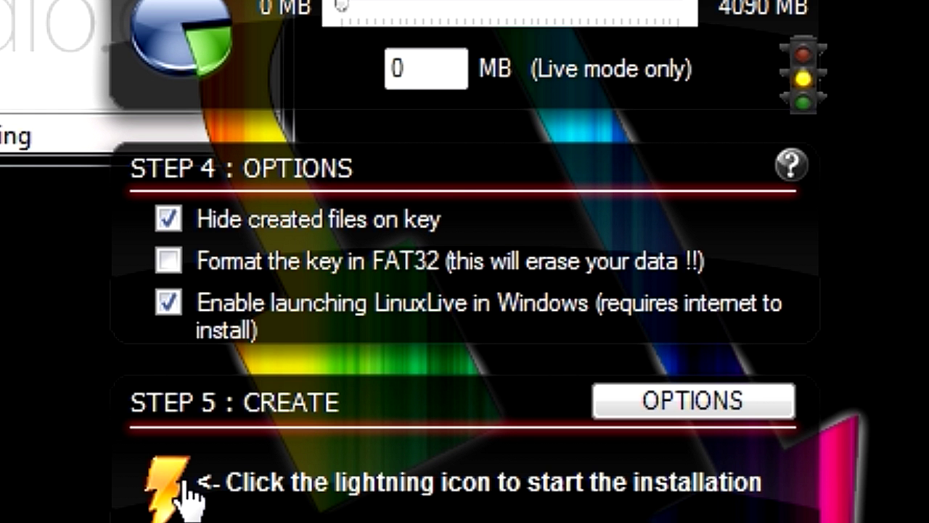
- Start writing the live Ubuntu USB key with the Step 5 lightning button
{"action": "left_click", "coordinate": [348, 477]}
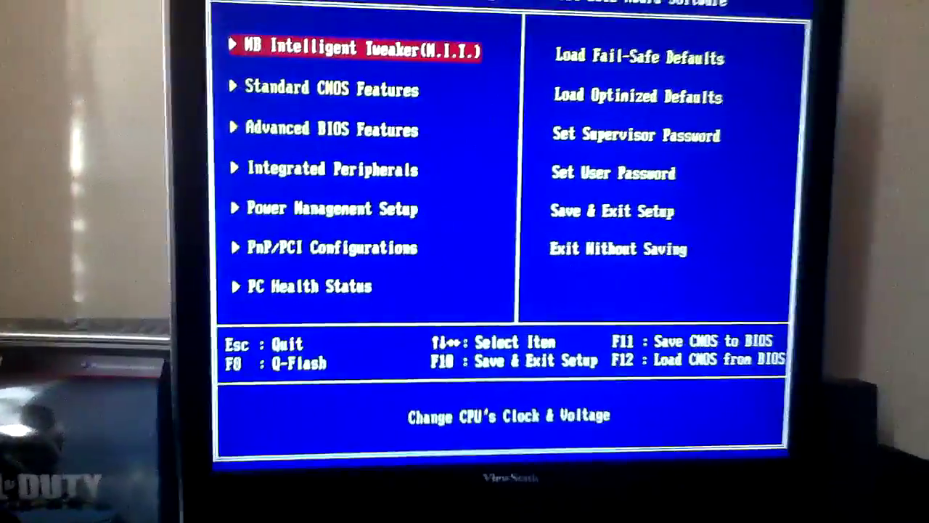
- In Advanced BIOS Features, put the Kingston USB-HDD0 first in hard disk boot priority
{"action": "key", "text": "Down"}
{"action": "key", "text": "Down"}
{"action": "key", "text": "Down"}
{"action": "key", "text": "Down"}
{"action": "key", "text": "Down"}
{"action": "key", "text": "Down"}
{"action": "key", "text": "Up"}
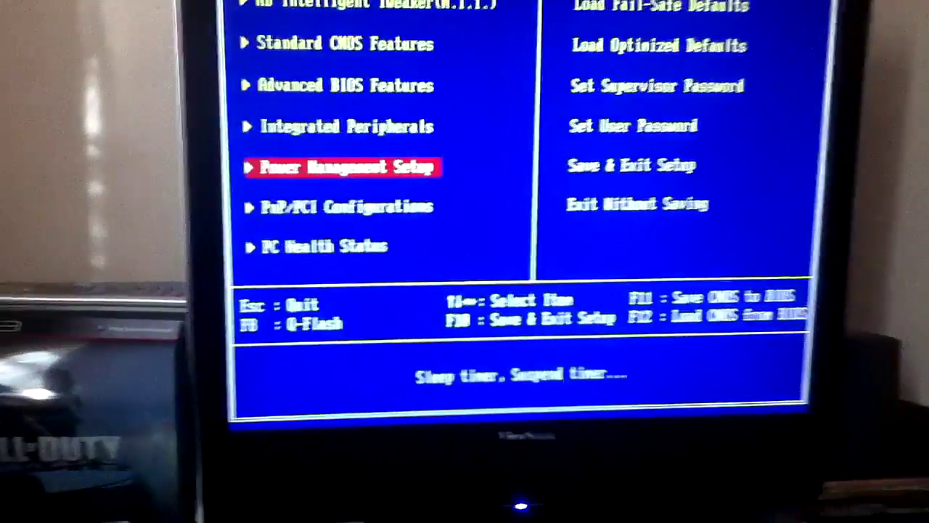
{"action": "key", "text": "Up"}
{"action": "key", "text": "Up"}
{"action": "key", "text": "Return"}
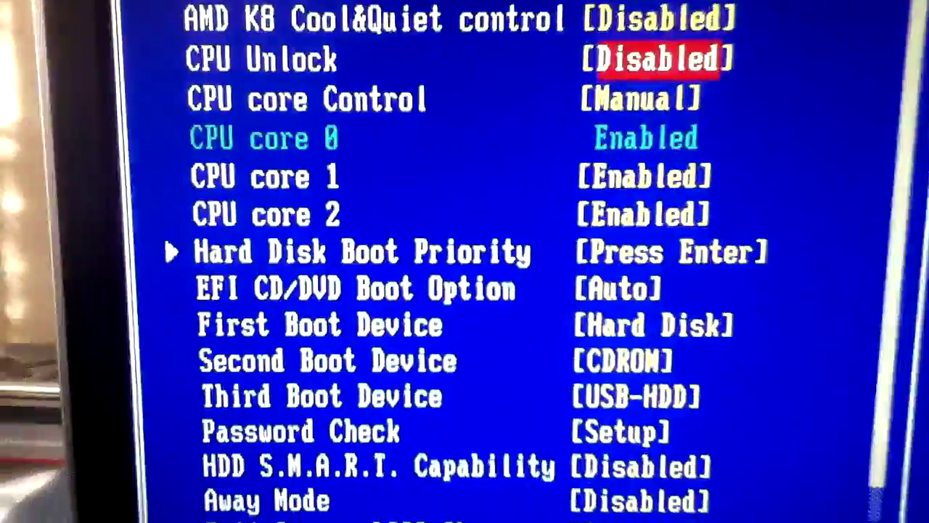
{"action": "key", "text": "Down"}
{"action": "key", "text": "Down"}
{"action": "key", "text": "Down"}
{"action": "key", "text": "Down"}
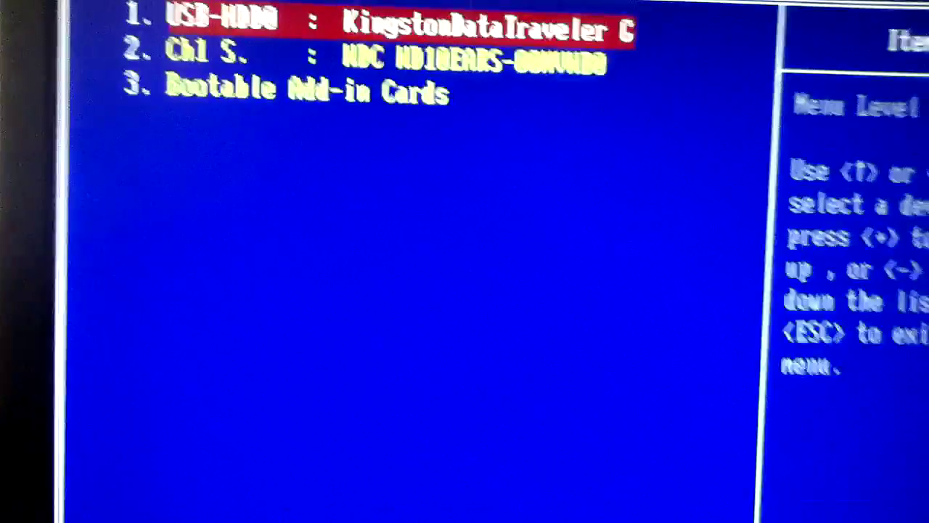
{"action": "key", "text": "F9"}
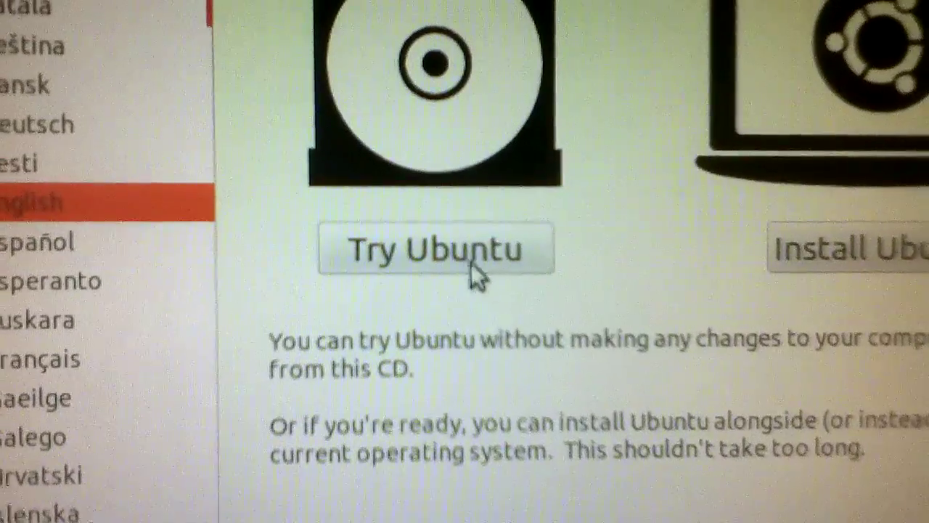
- Choose Try Ubuntu on the English welcome screen so the live desktop loads
{"action": "left_click", "coordinate": [472, 265]}
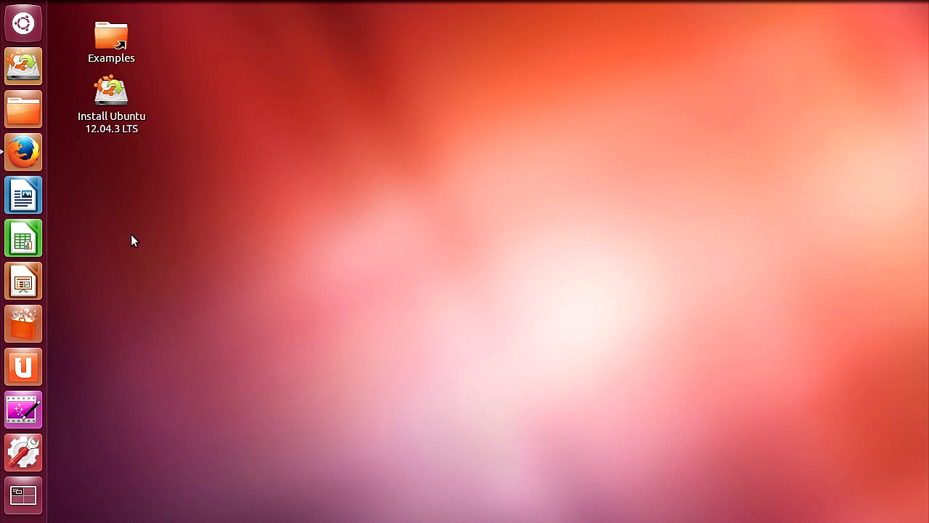
- Launch Ubuntu Software Center, check its software sources (main, universe, restricted), and close the sources dialog
{"action": "left_click", "coordinate": [34, 24]}
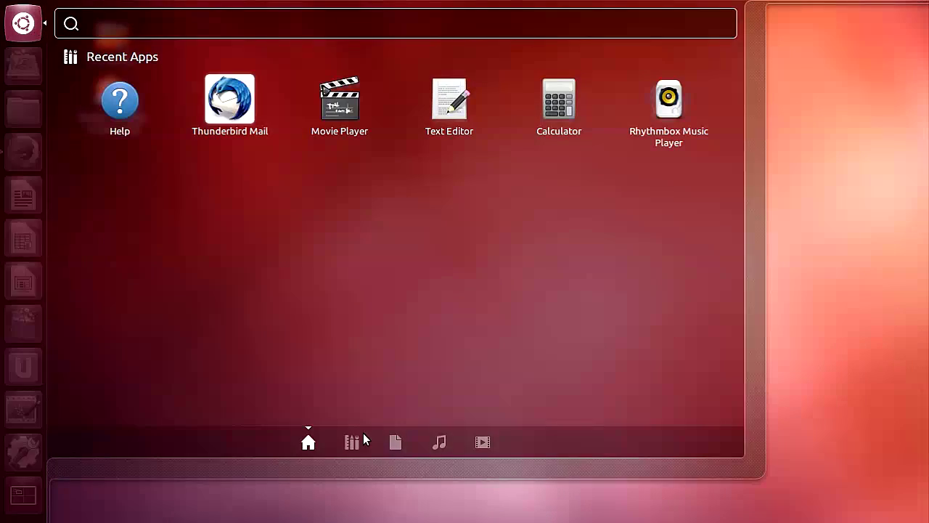
{"action": "key", "text": "Escape"}
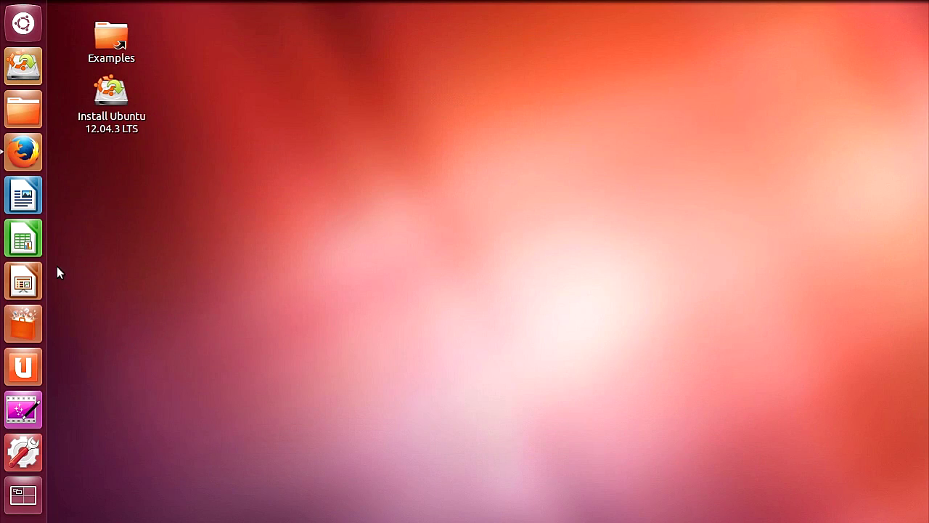
{"action": "left_click", "coordinate": [38, 324]}
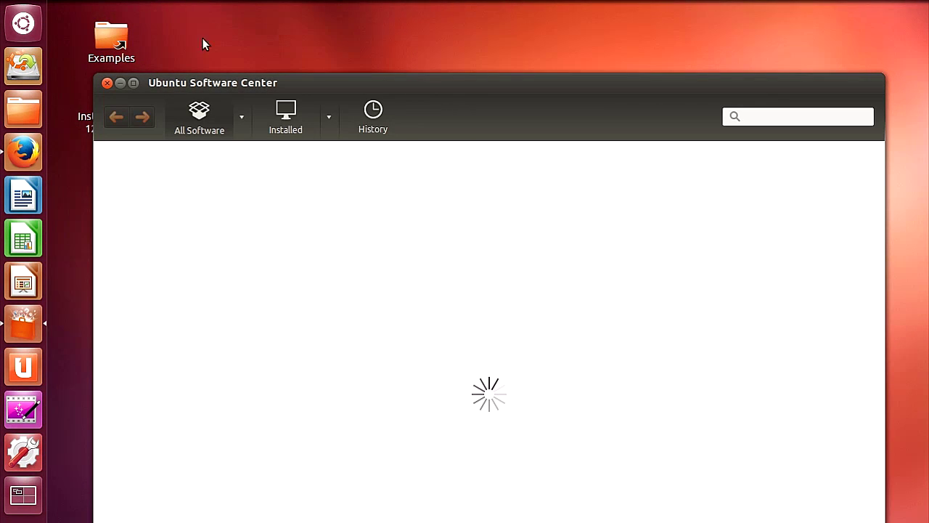
{"action": "left_click", "coordinate": [97, 1]}
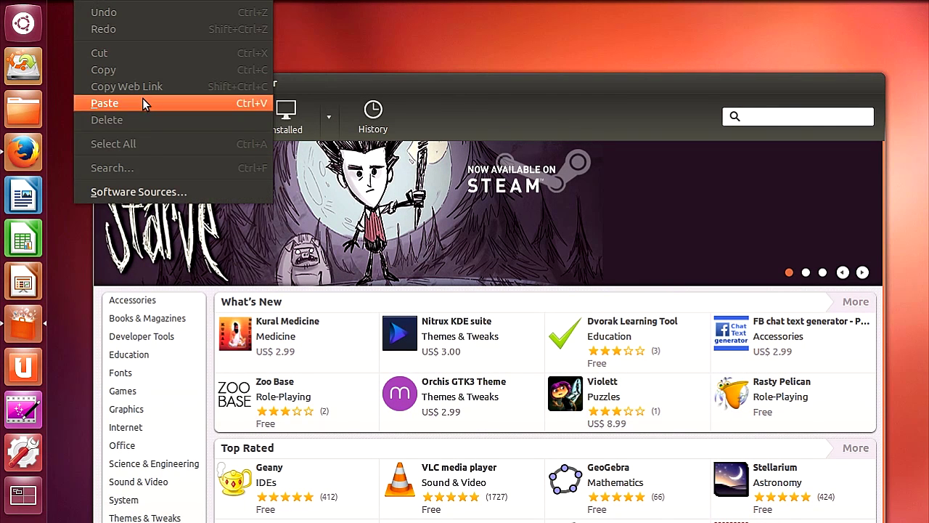
{"action": "left_click", "coordinate": [138, 192]}
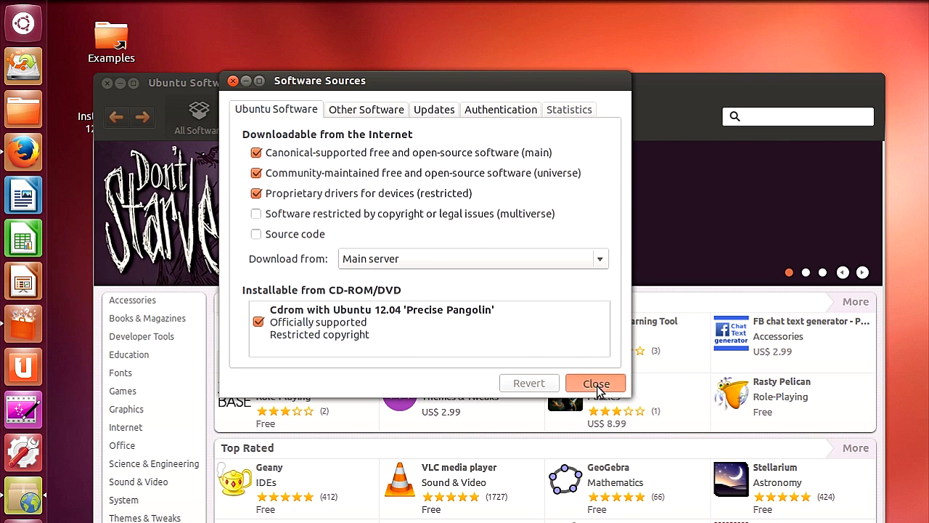
{"action": "left_click", "coordinate": [596, 383]}
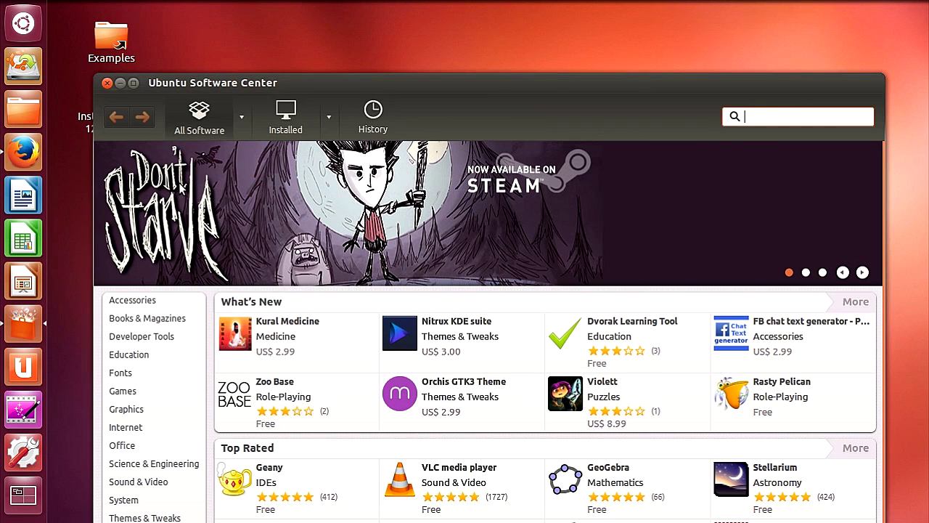
- Close Software Center, launch Terminal from a Dash search for 'terminal', and paste 'sudo apt-get update'
{"action": "left_click", "coordinate": [107, 83]}
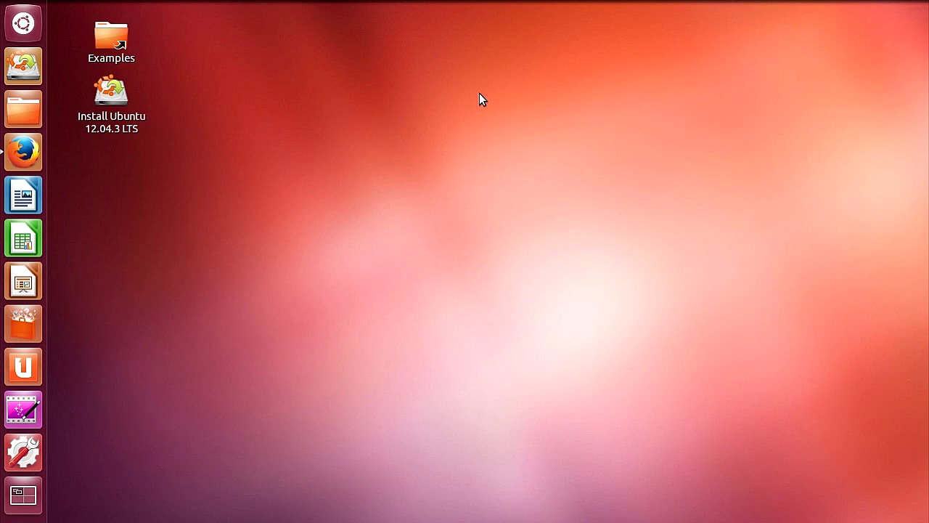
{"action": "left_click", "coordinate": [24, 24]}
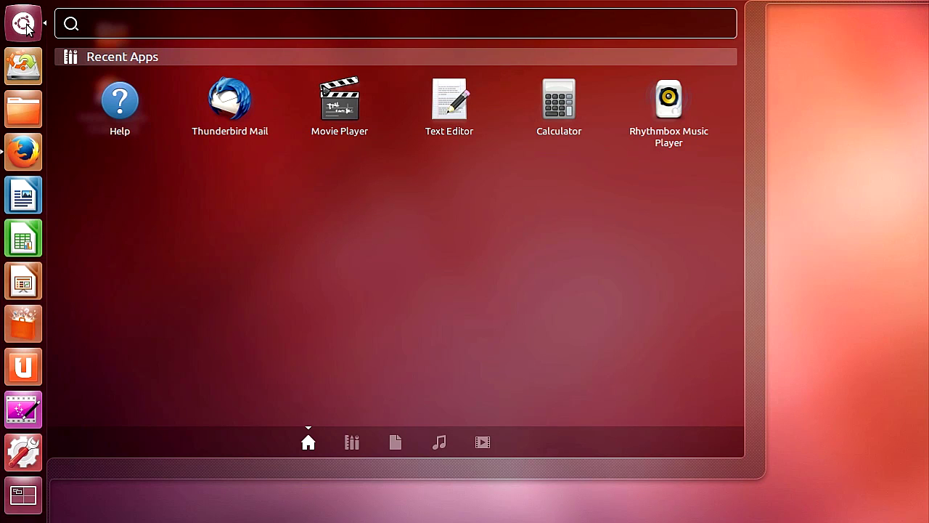
{"action": "left_click", "coordinate": [93, 27]}
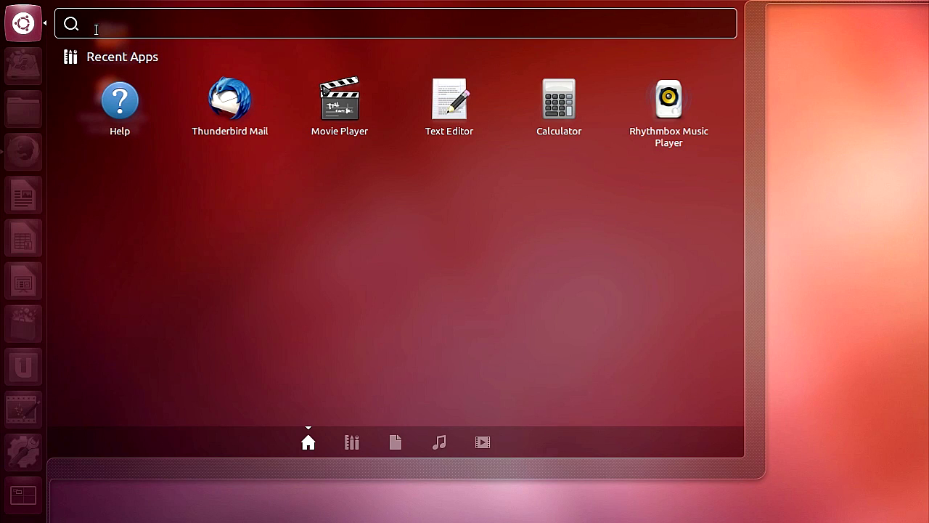
{"action": "type", "text": "terminal"}
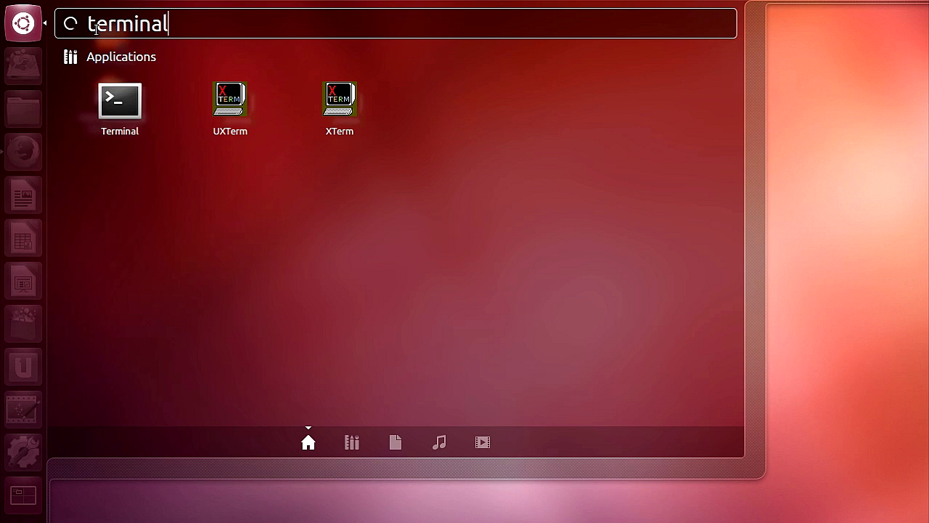
{"action": "left_click", "coordinate": [132, 107]}
{"action": "right_click", "coordinate": [295, 124]}
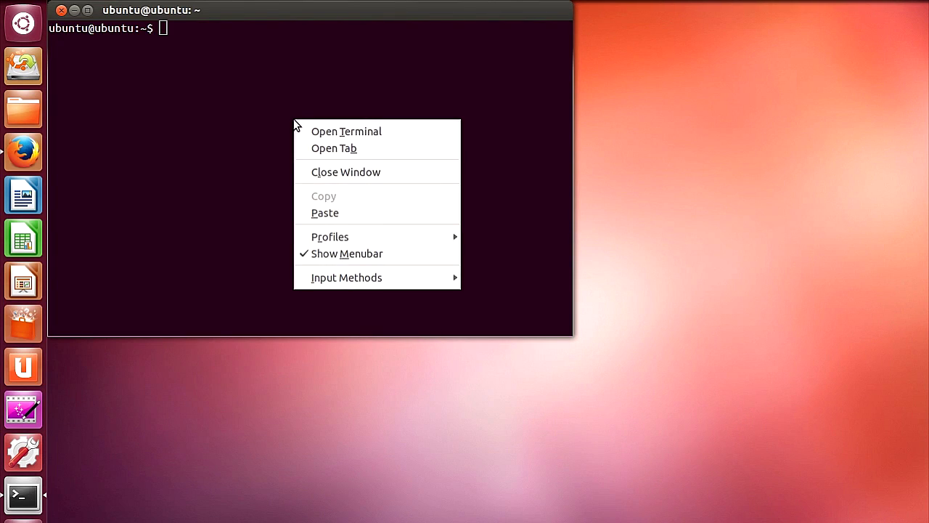
{"action": "left_click", "coordinate": [376, 212]}
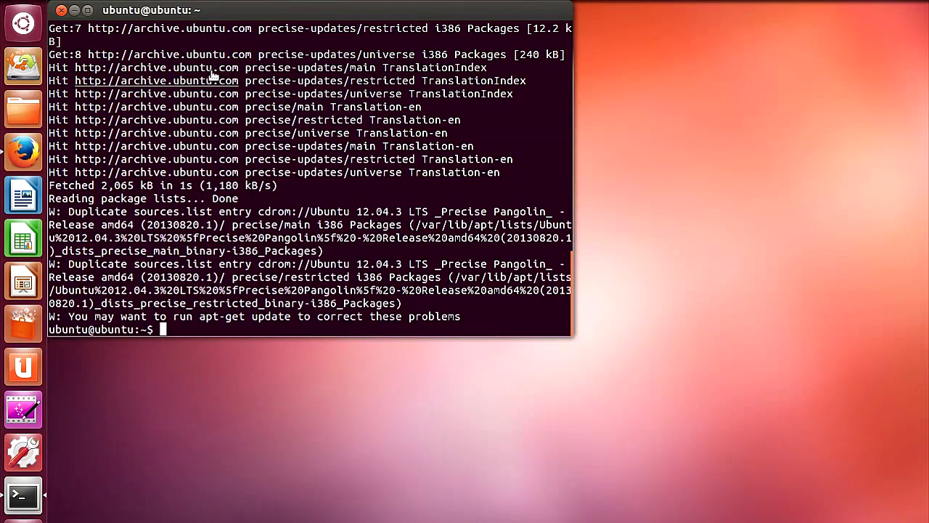
- Close the terminal and bring up Firefox on the diyps3controller GIMX downloads list
{"action": "left_click", "coordinate": [60, 11]}
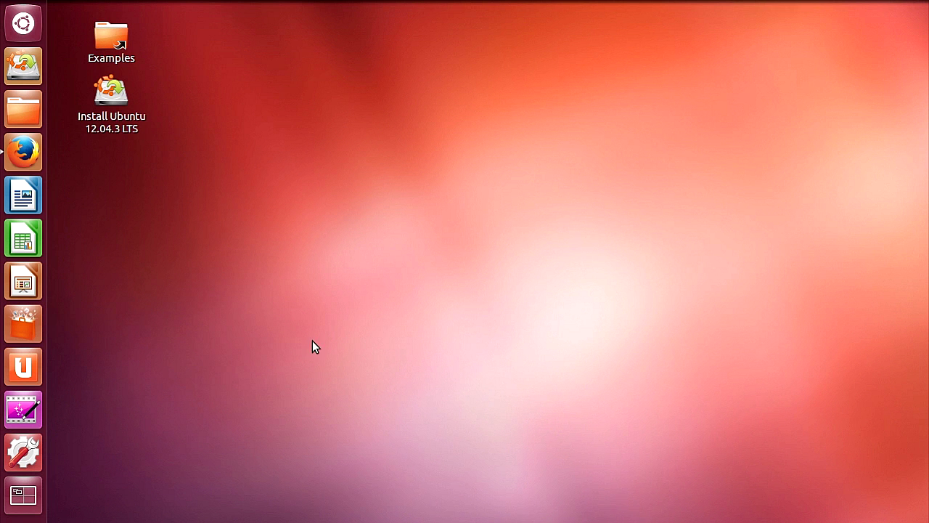
{"action": "left_click", "coordinate": [744, 2]}
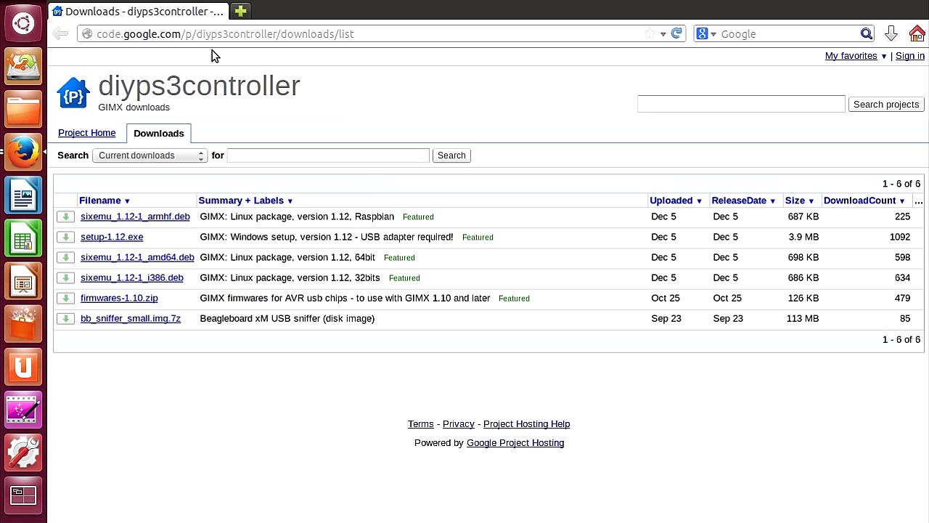
{"action": "left_click_drag", "start_coordinate": [388, 36], "coordinate": [195, 33]}
{"action": "left_click", "coordinate": [186, 33]}
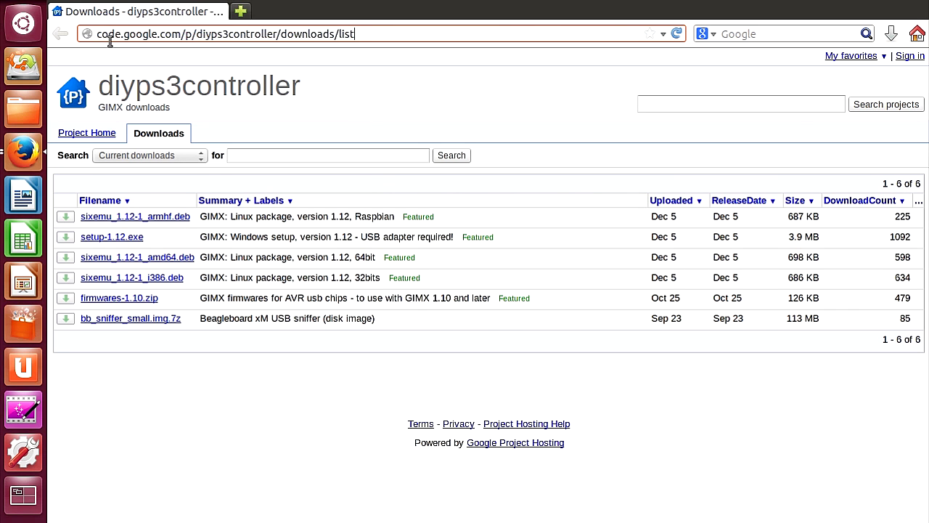
{"action": "triple_click", "coordinate": [99, 34]}
{"action": "left_click", "coordinate": [364, 443]}
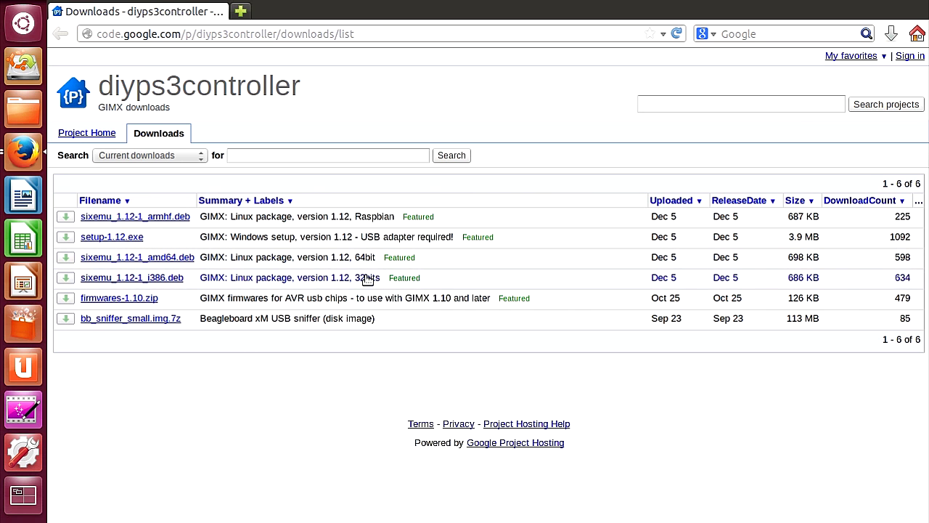
- Save sixemu_1.12-1_amd64.deb and open it from Downloads to install it in Software Center
{"action": "left_click", "coordinate": [190, 257]}
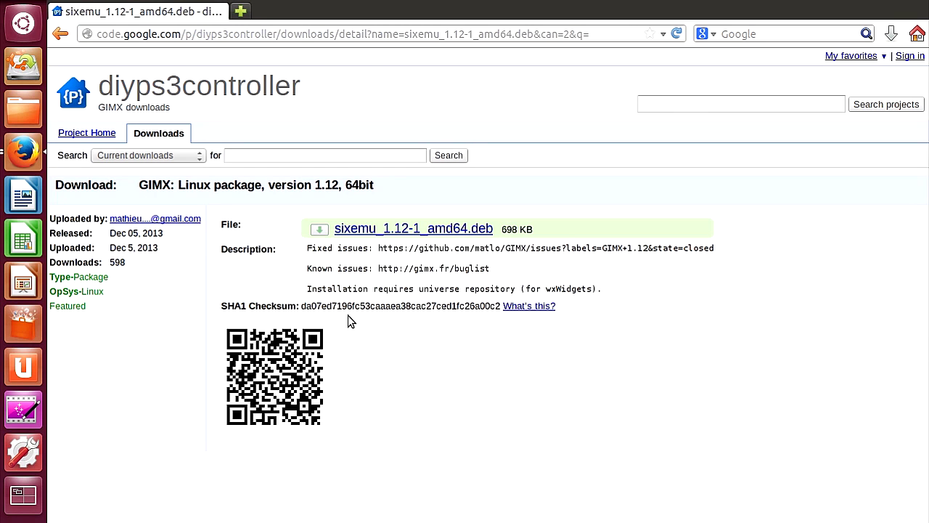
{"action": "left_click", "coordinate": [487, 231]}
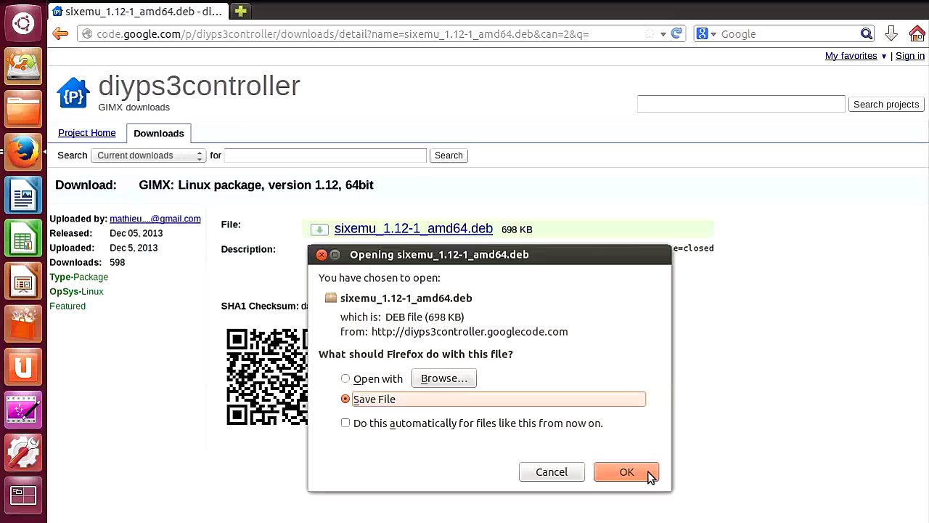
{"action": "left_click", "coordinate": [648, 473]}
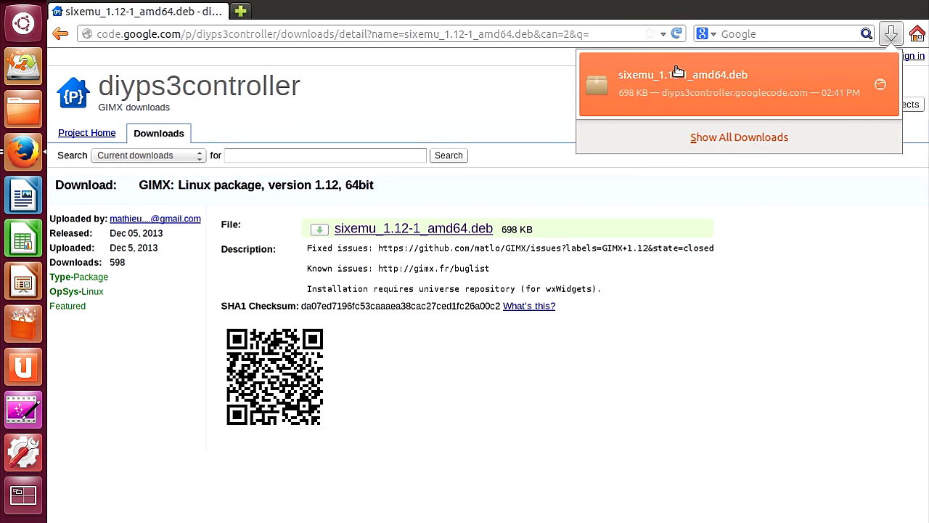
{"action": "left_click", "coordinate": [686, 98]}
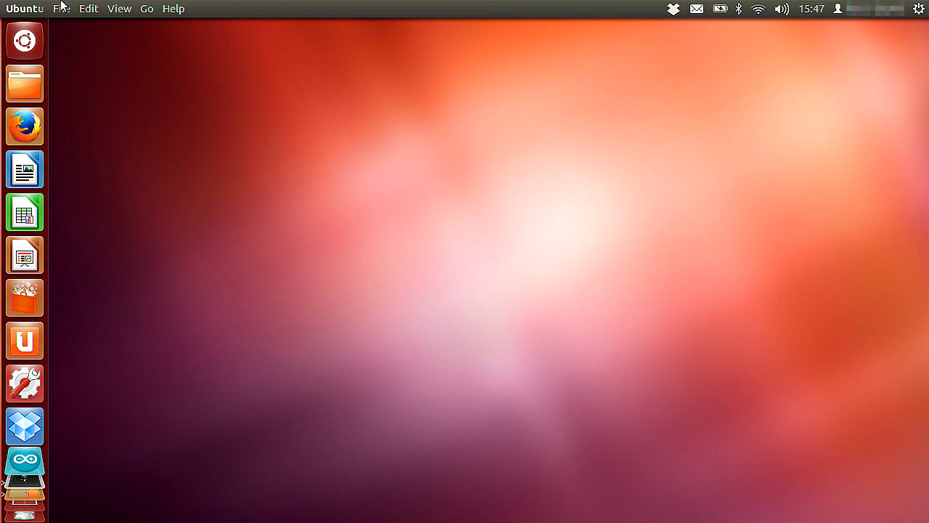
- Search the Dash for GIMX and launch Gimx-bluetooth
{"action": "left_click", "coordinate": [34, 46]}
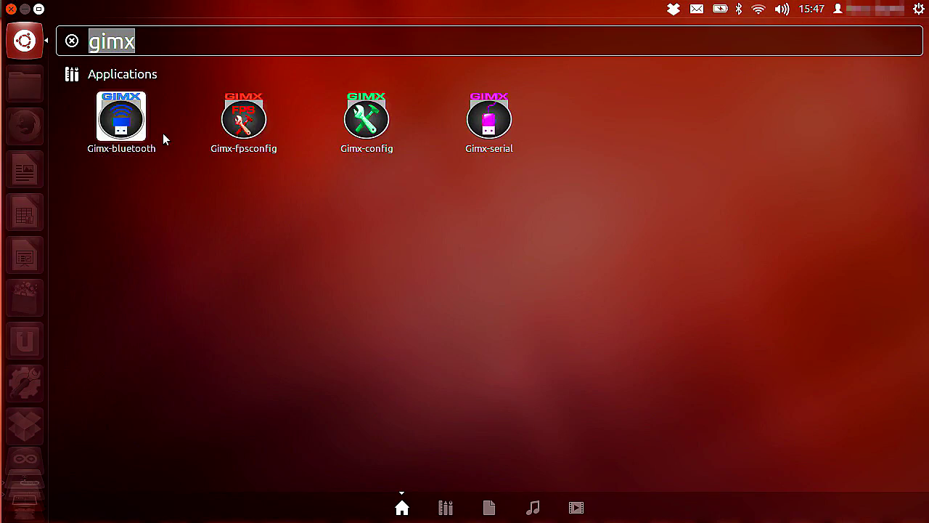
{"action": "left_click", "coordinate": [121, 125]}
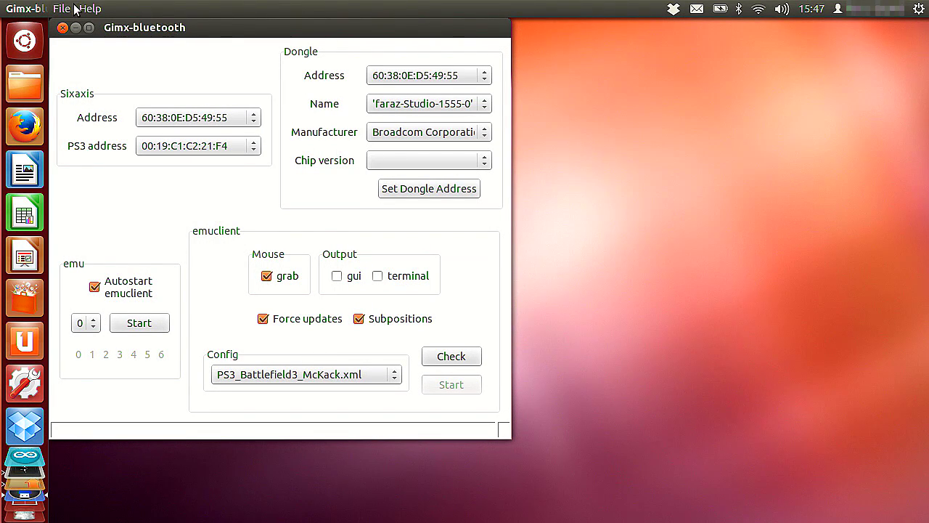
- Run File > Auto-bind and convert with PS3_Battlefield3_McKack.xml as reference, then acknowledge Done!
{"action": "left_click", "coordinate": [76, 9]}
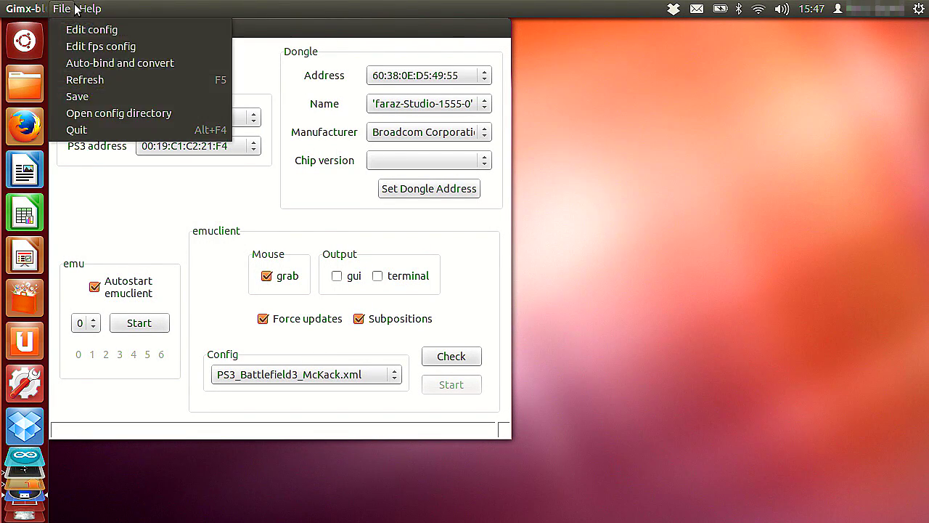
{"action": "left_click", "coordinate": [84, 69]}
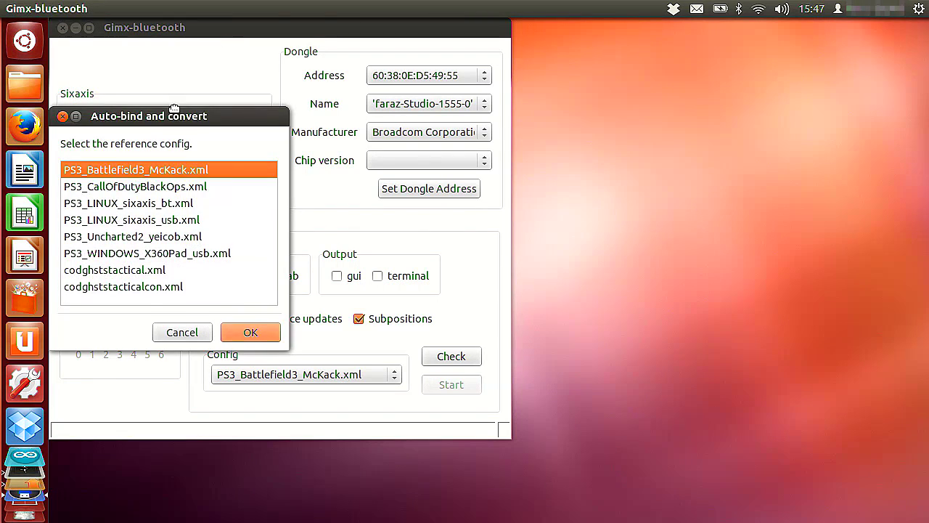
{"action": "left_click_drag", "start_coordinate": [174, 116], "coordinate": [268, 40]}
{"action": "left_click", "coordinate": [243, 82]}
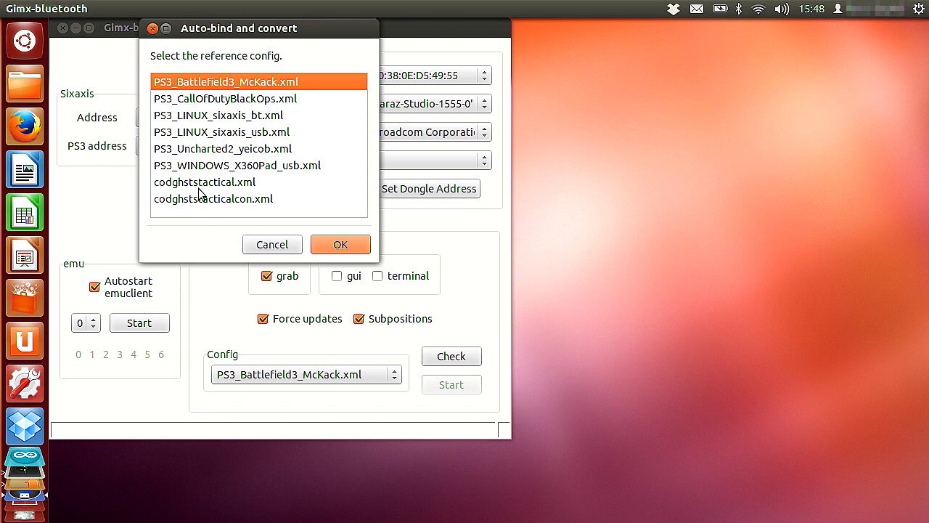
{"action": "left_click", "coordinate": [366, 246]}
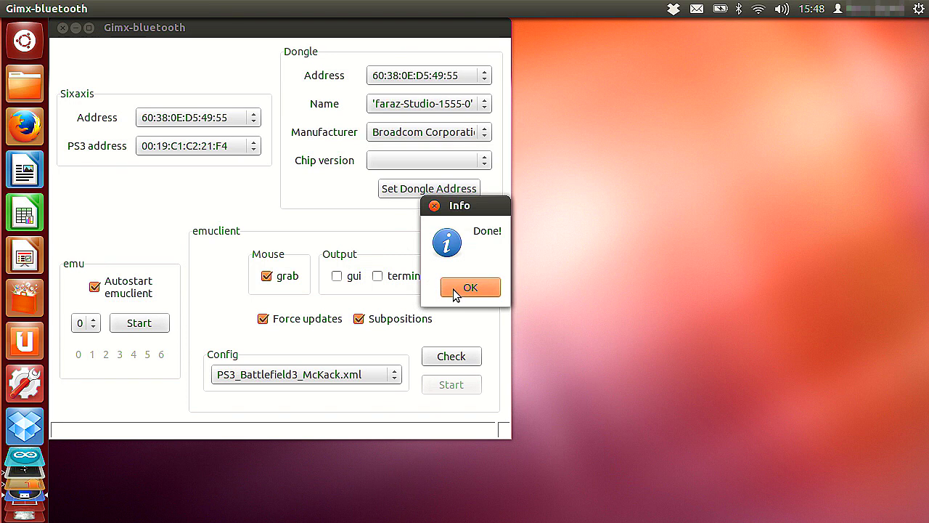
{"action": "left_click", "coordinate": [454, 288]}
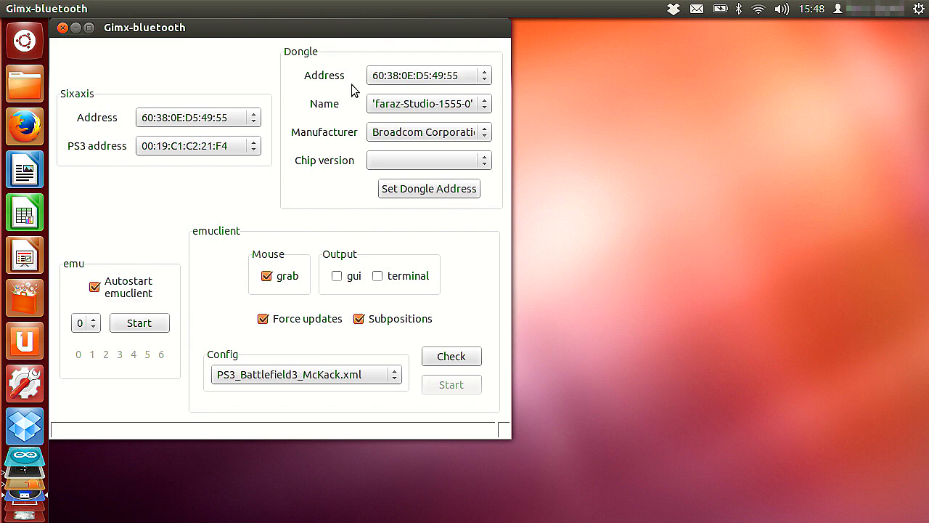
{"action": "left_click", "coordinate": [395, 193]}
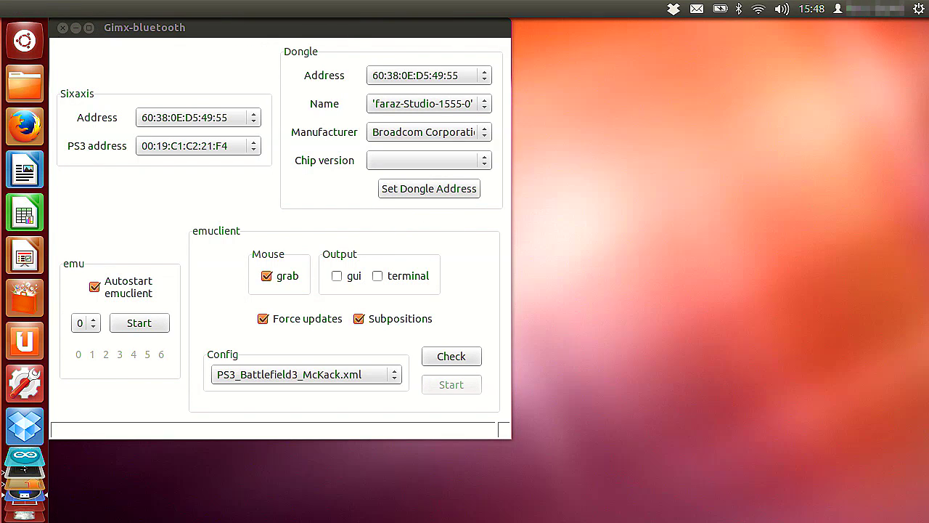
{"action": "left_click_drag", "start_coordinate": [205, 15], "coordinate": [368, 89]}
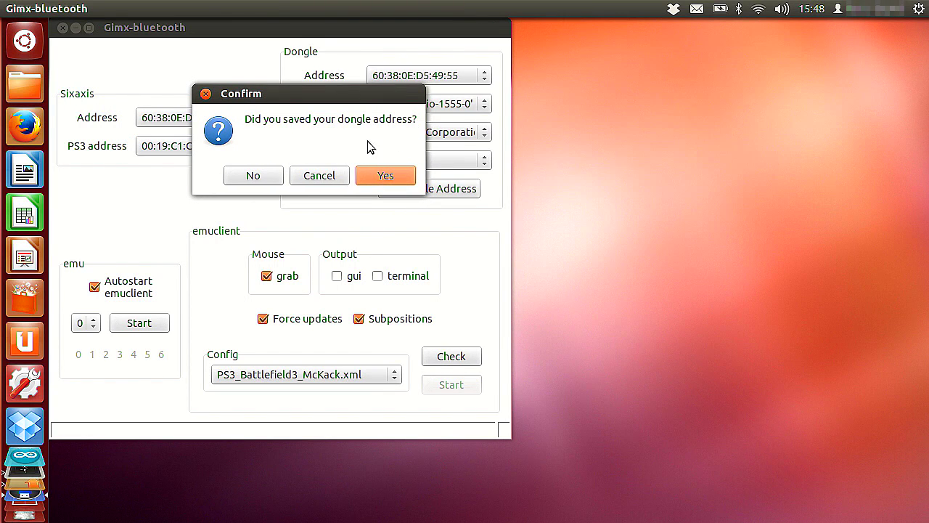
{"action": "left_click", "coordinate": [384, 173]}
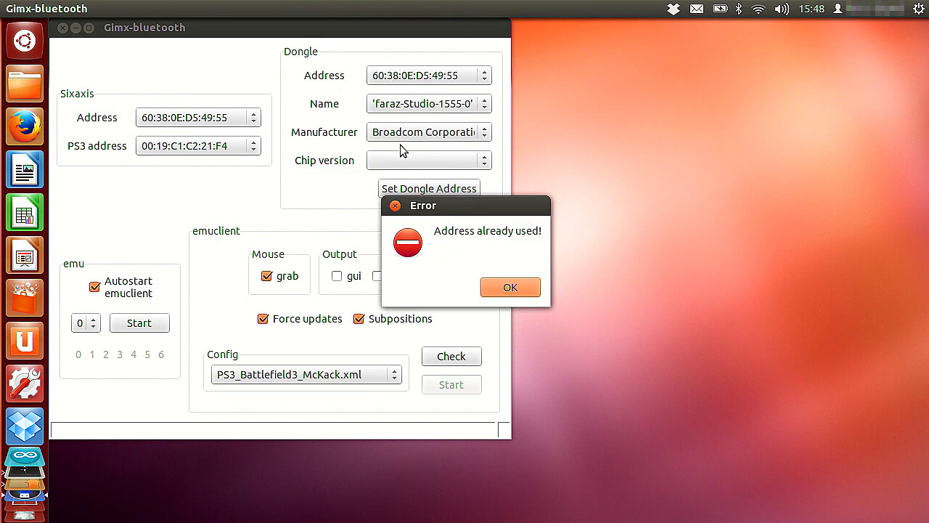
{"action": "left_click", "coordinate": [511, 287]}
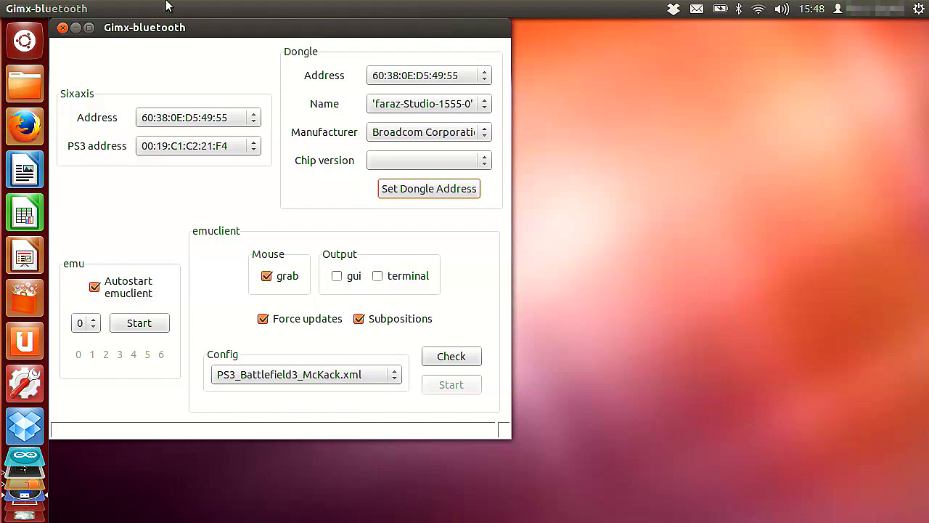
{"action": "left_click_drag", "start_coordinate": [154, 26], "coordinate": [231, 40]}
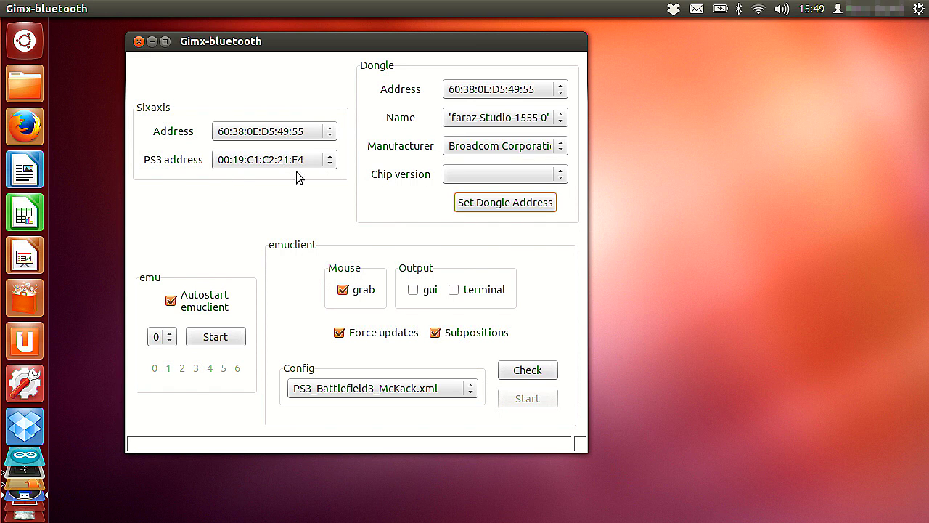
{"action": "left_click", "coordinate": [332, 159]}
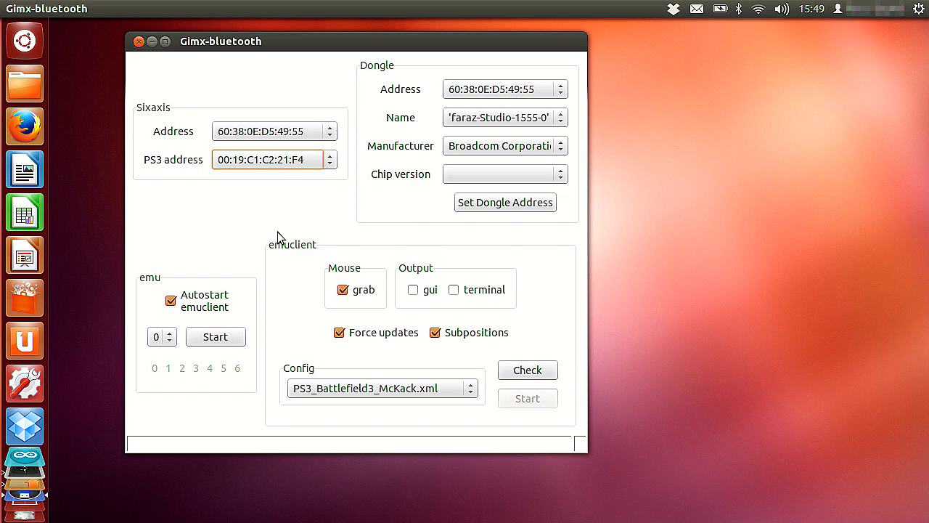
{"action": "mouse_move", "coordinate": [81, 9]}
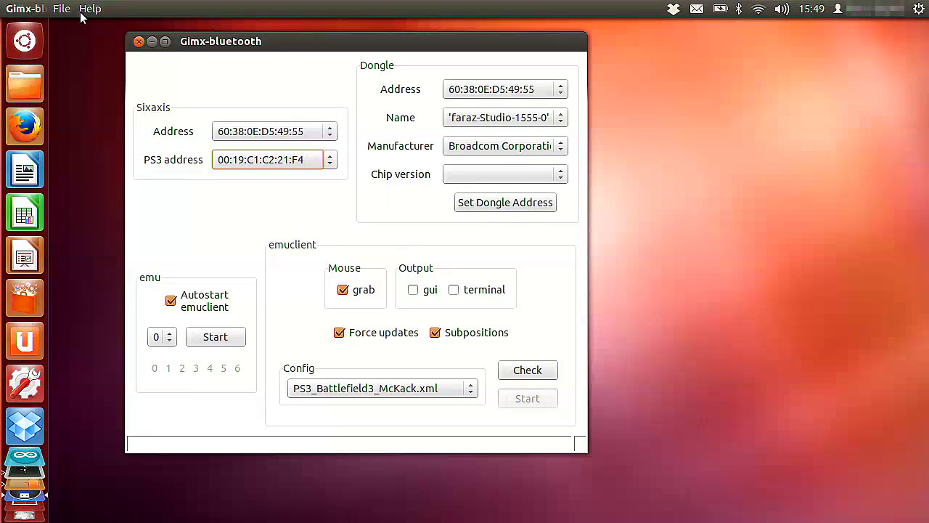
{"action": "left_click_drag", "start_coordinate": [222, 45], "coordinate": [145, 31]}
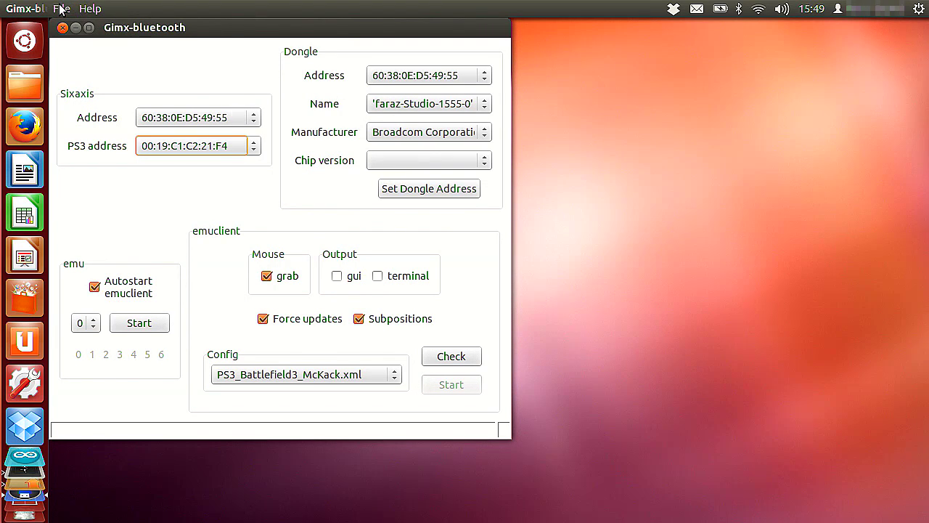
{"action": "left_click", "coordinate": [90, 8]}
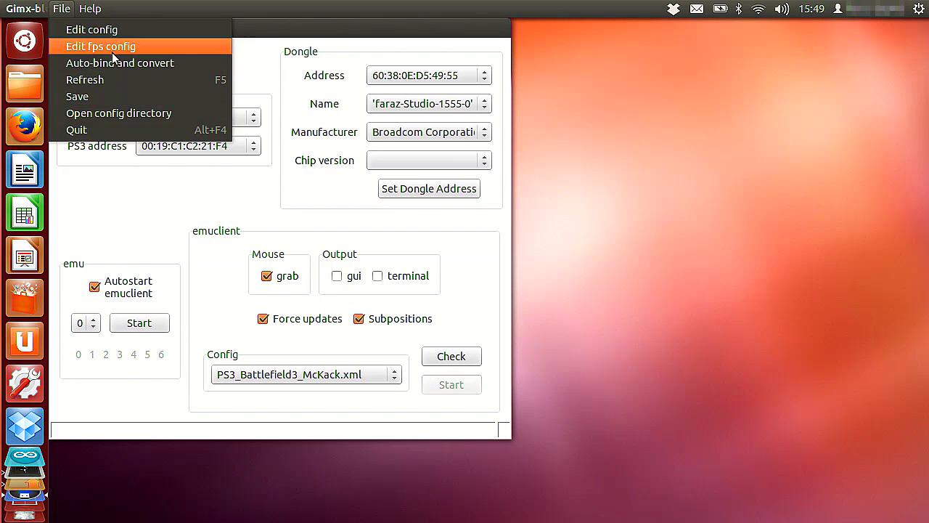
{"action": "left_click", "coordinate": [113, 48]}
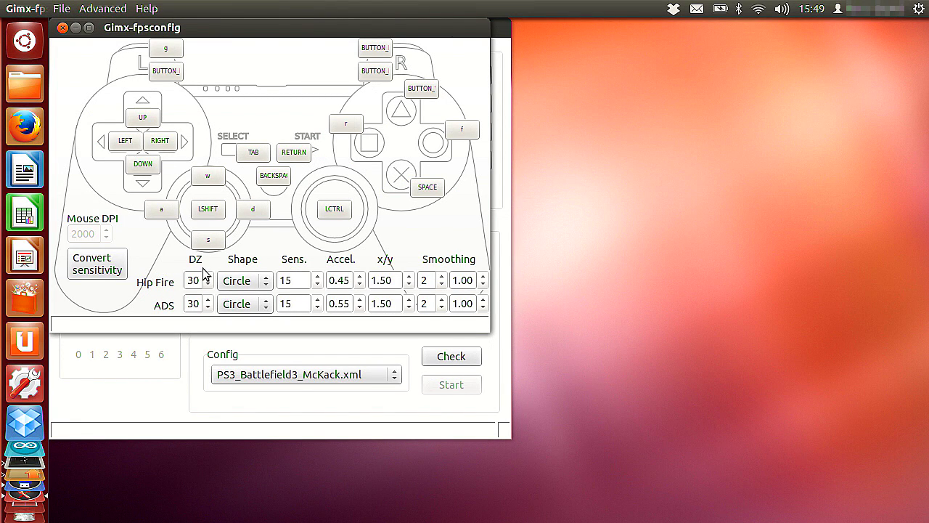
{"action": "left_click", "coordinate": [95, 269]}
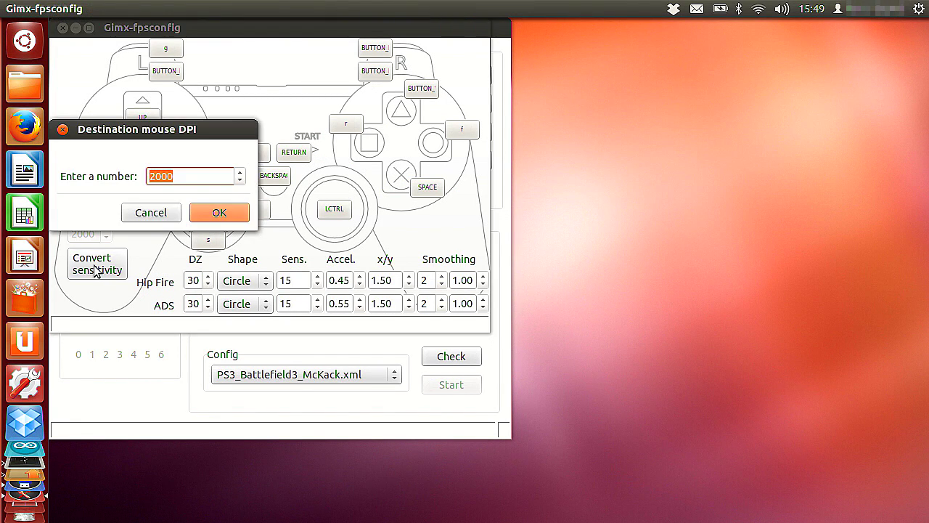
{"action": "type", "text": "2000"}
{"action": "left_click_drag", "start_coordinate": [161, 177], "coordinate": [177, 184]}
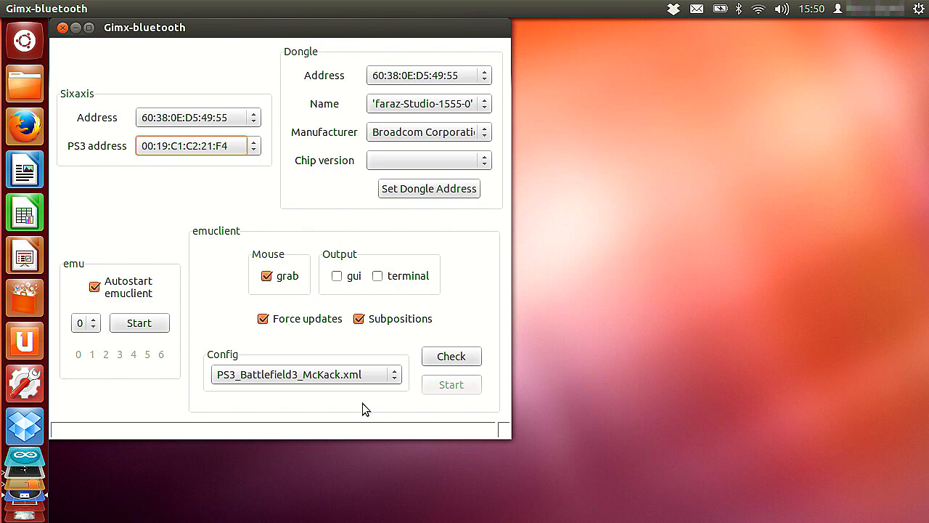
{"action": "left_click", "coordinate": [363, 376]}
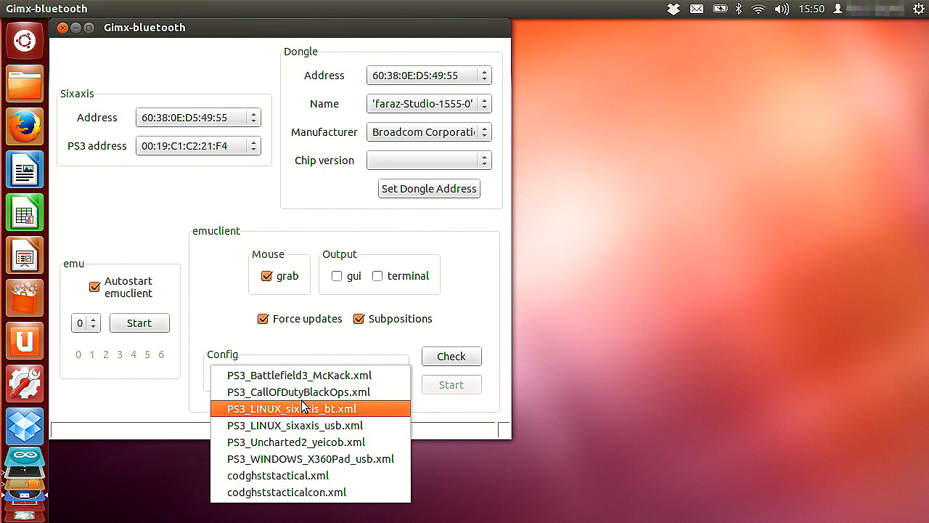
{"action": "left_click", "coordinate": [314, 356]}
{"action": "mouse_move", "coordinate": [22, 8]}
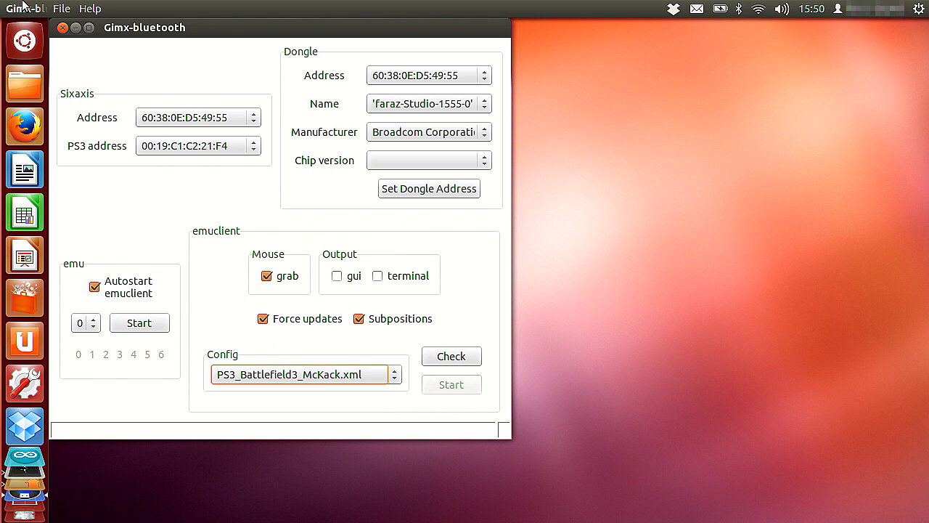
{"action": "left_click", "coordinate": [62, 8]}
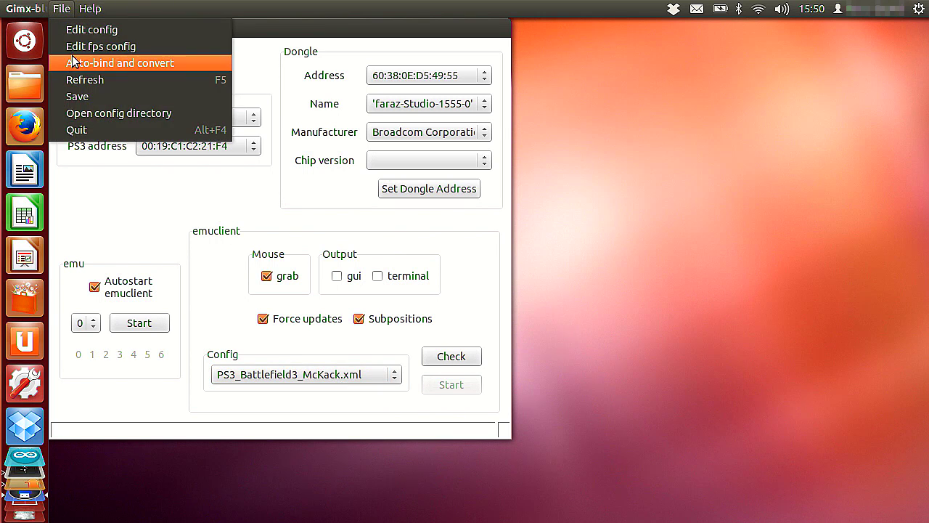
{"action": "left_click", "coordinate": [76, 46]}
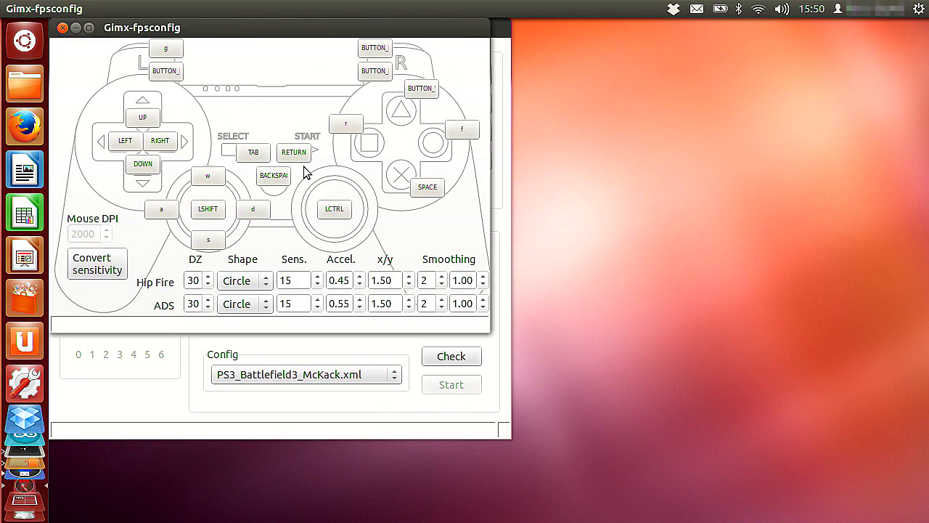
{"action": "left_click", "coordinate": [146, 121]}
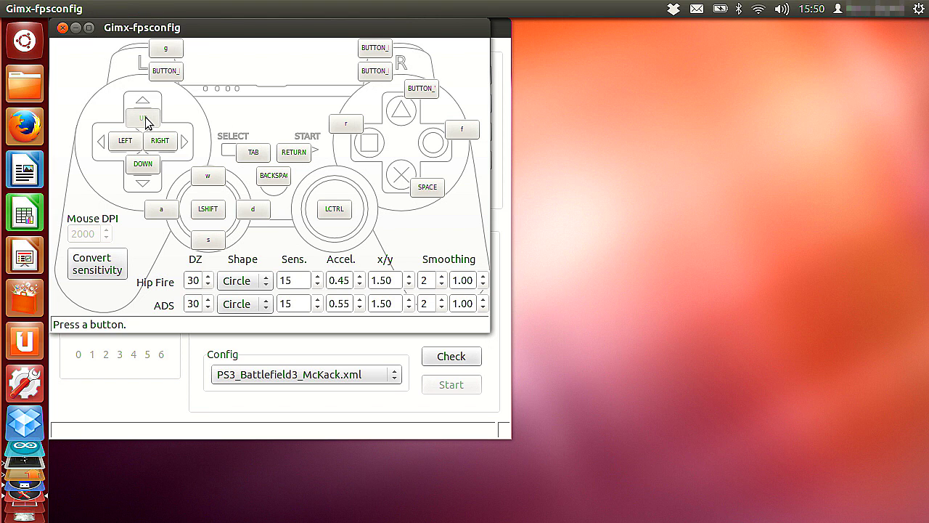
{"action": "key", "text": "Up"}
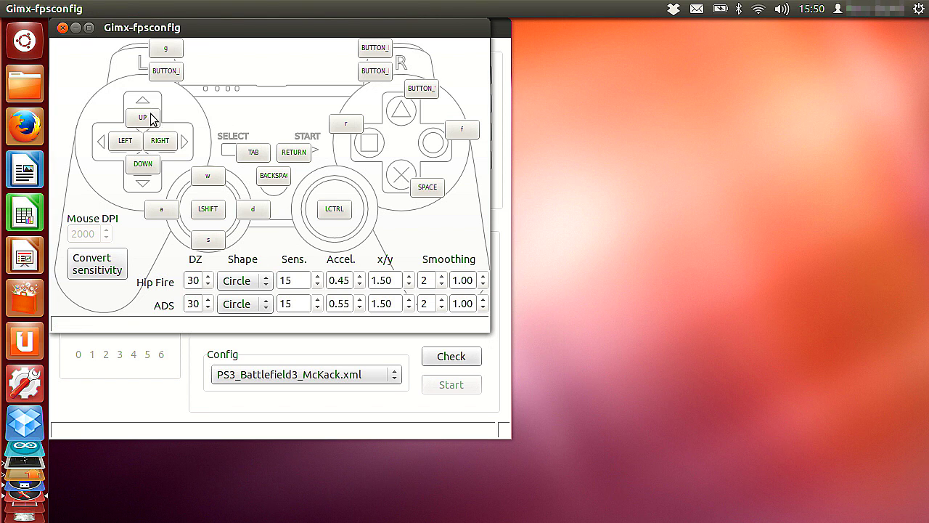
{"action": "left_click", "coordinate": [422, 93]}
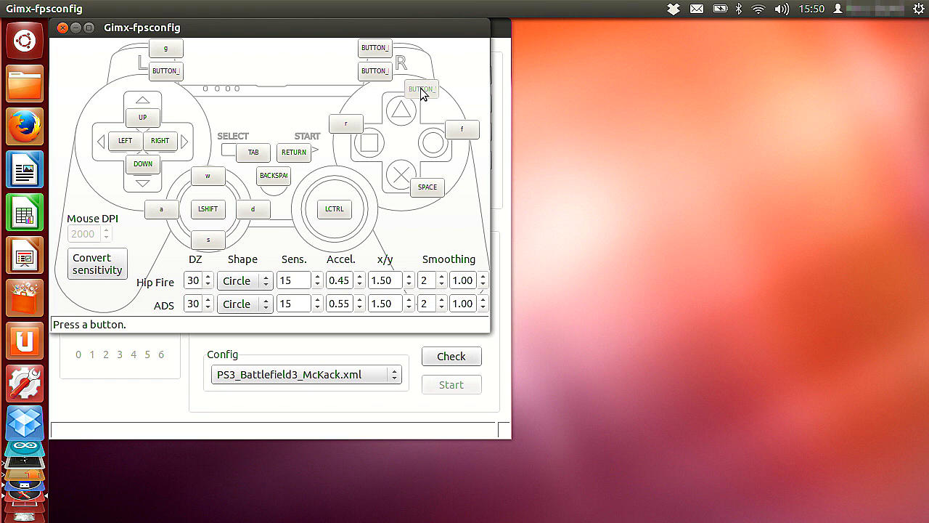
{"action": "key", "text": "q"}
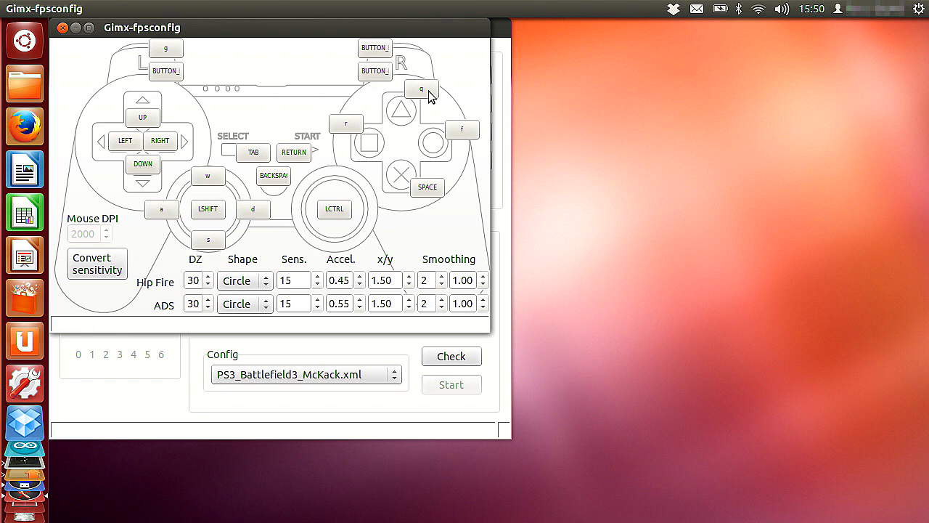
{"action": "left_click", "coordinate": [429, 96]}
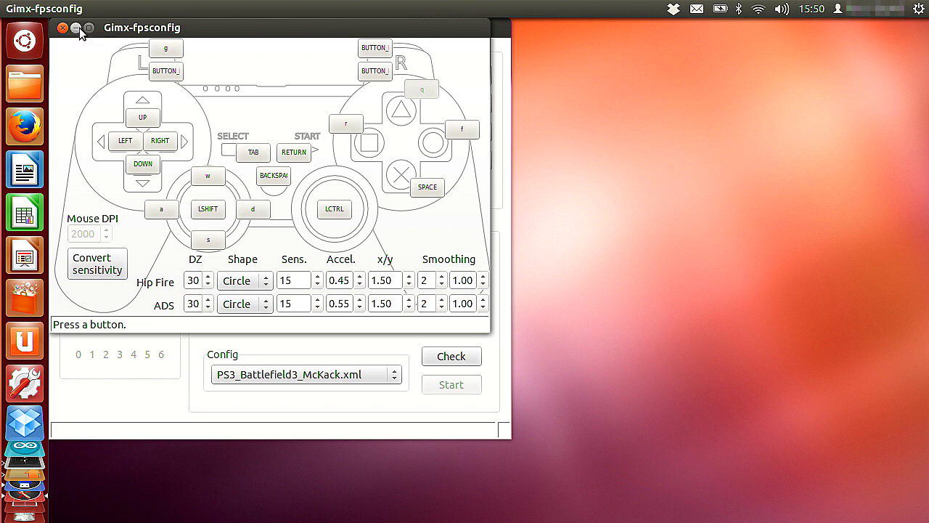
{"action": "left_click", "coordinate": [444, 100]}
{"action": "key", "text": "alt+F4"}
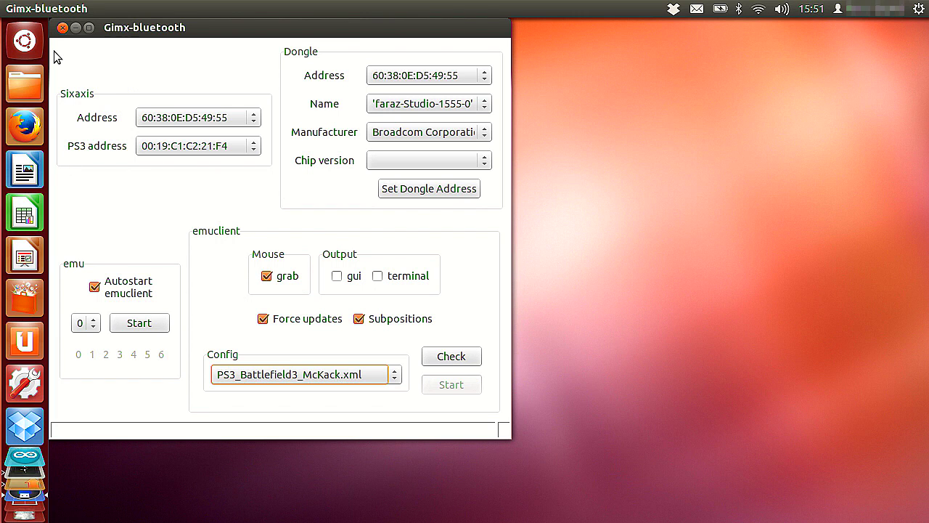
- Reopen the fps config editor, save the mapping via its File menu, and close it
{"action": "left_click", "coordinate": [61, 9]}
{"action": "left_click", "coordinate": [69, 46]}
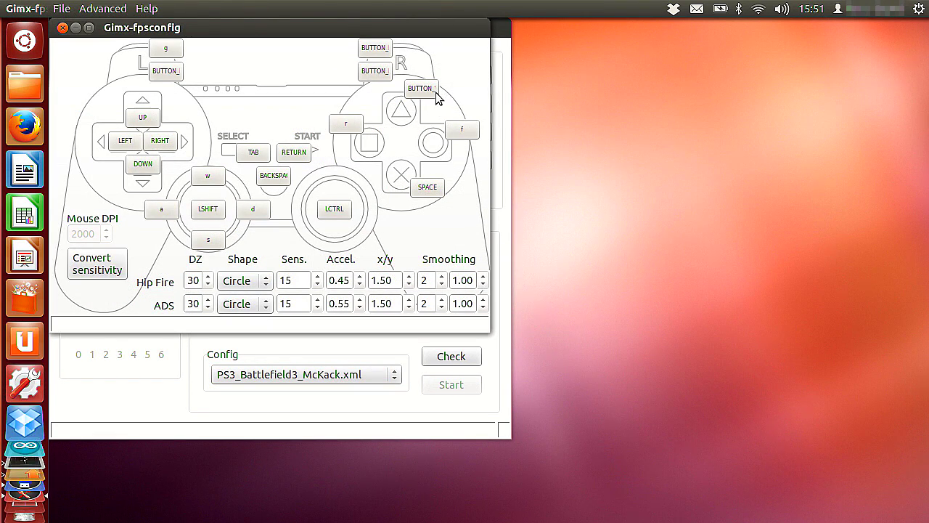
{"action": "left_click", "coordinate": [61, 9]}
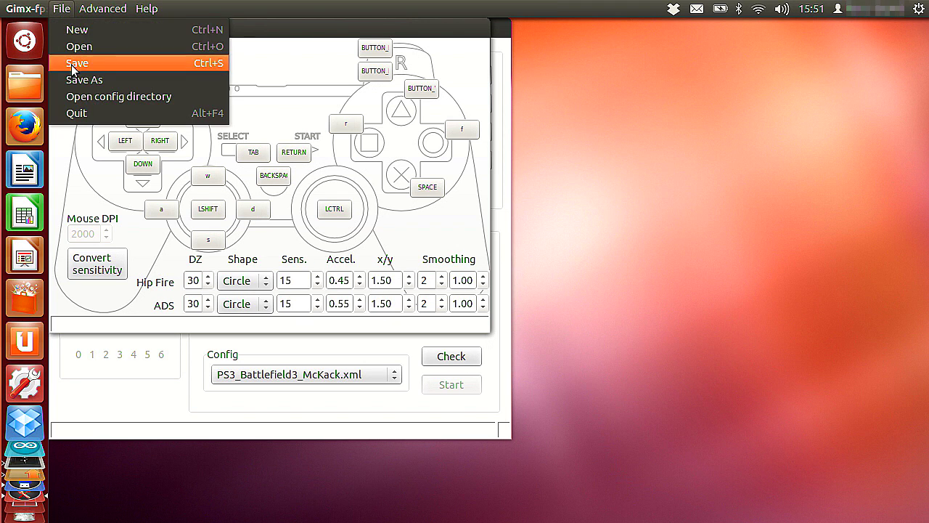
{"action": "left_click", "coordinate": [263, 48]}
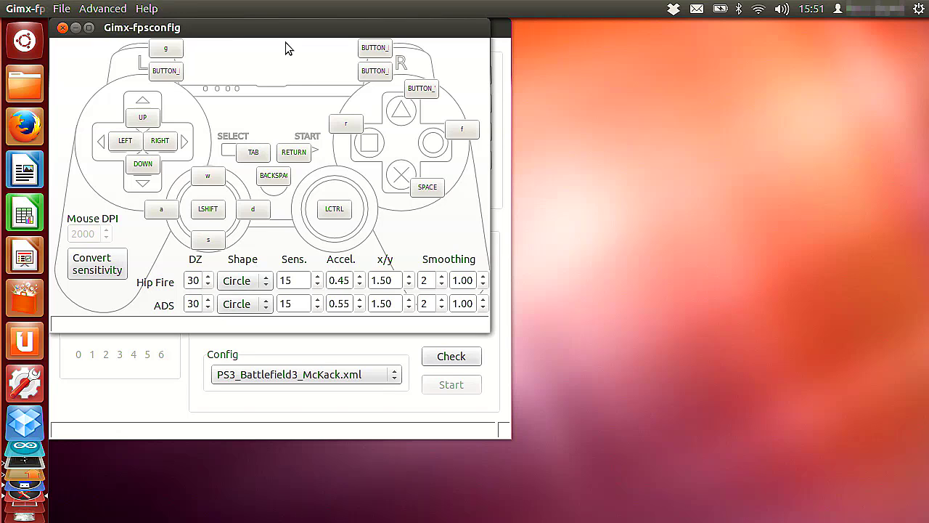
{"action": "left_click", "coordinate": [63, 28]}
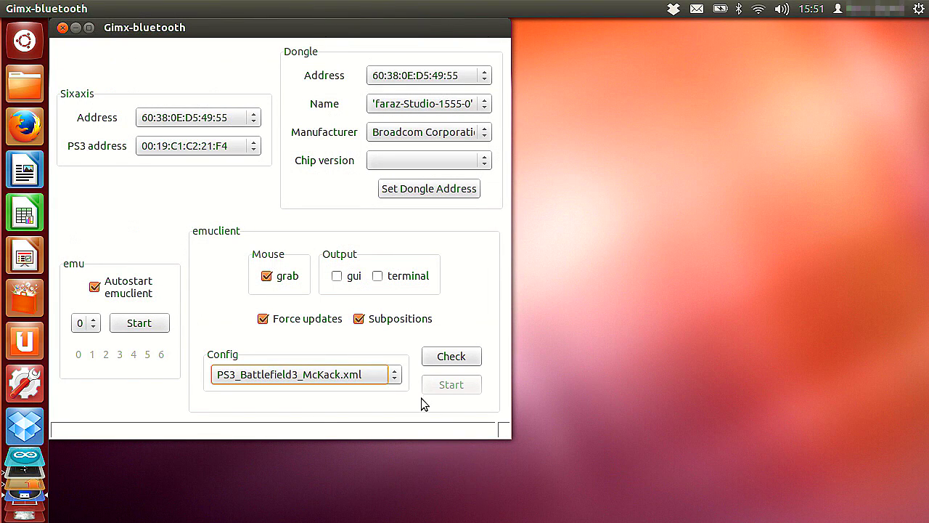
{"action": "left_click", "coordinate": [380, 376]}
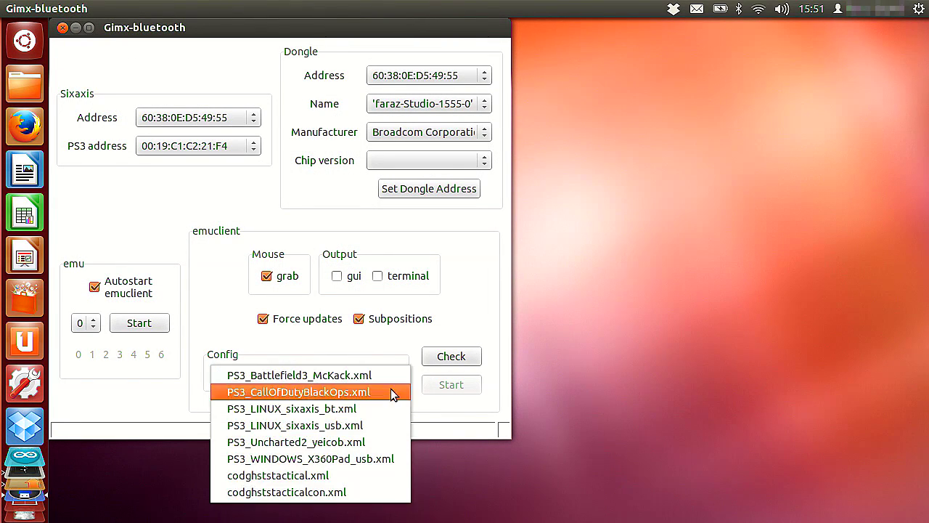
- Select codghststactical.xml as the config and review its mappings in the fps editor
{"action": "left_click", "coordinate": [378, 478]}
{"action": "left_click", "coordinate": [61, 9]}
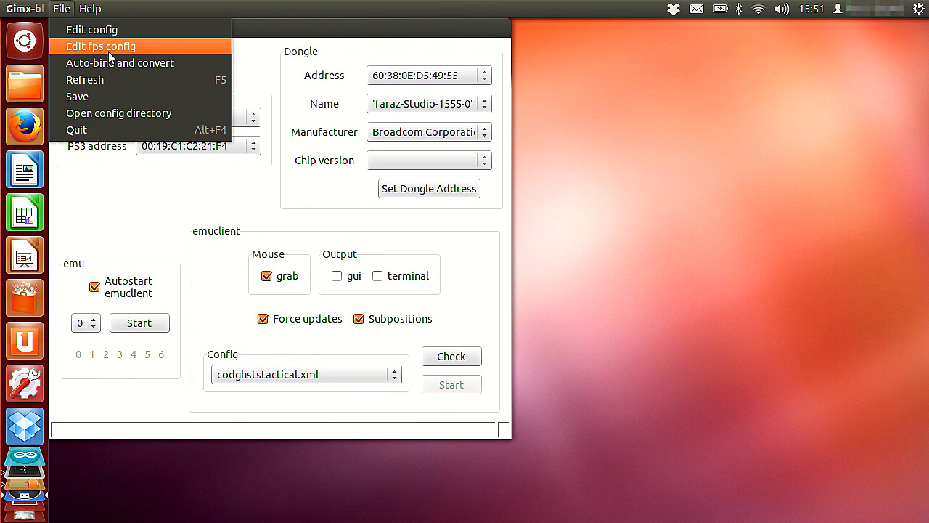
{"action": "mouse_move", "coordinate": [61, 9]}
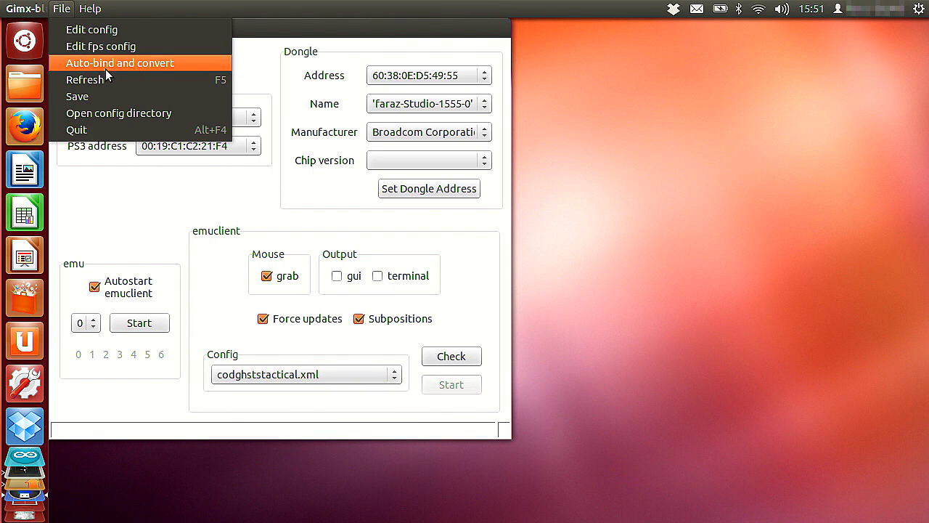
{"action": "left_click", "coordinate": [111, 46]}
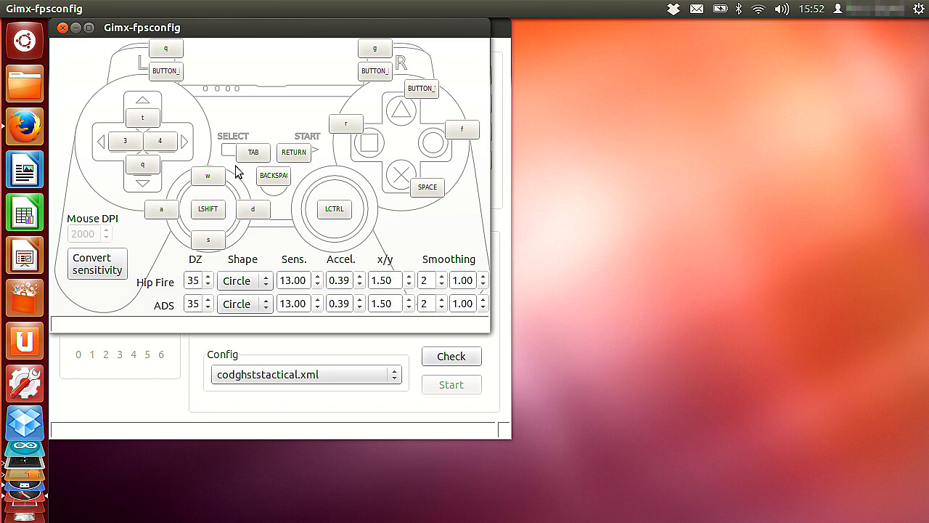
{"action": "mouse_move", "coordinate": [64, 9]}
{"action": "left_click", "coordinate": [63, 28]}
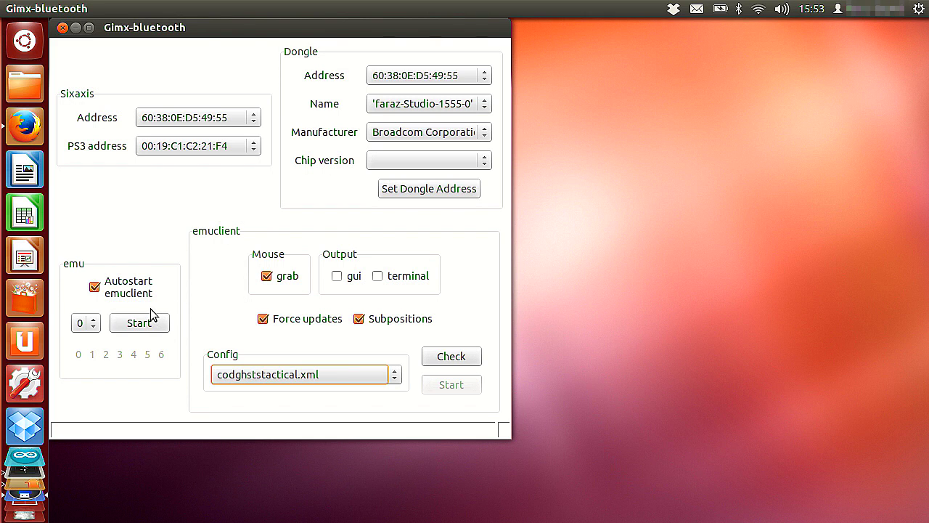
- Start emu so emuclient runs codghststactical.xml in an XTerm, then close that terminal
{"action": "left_click", "coordinate": [152, 329]}
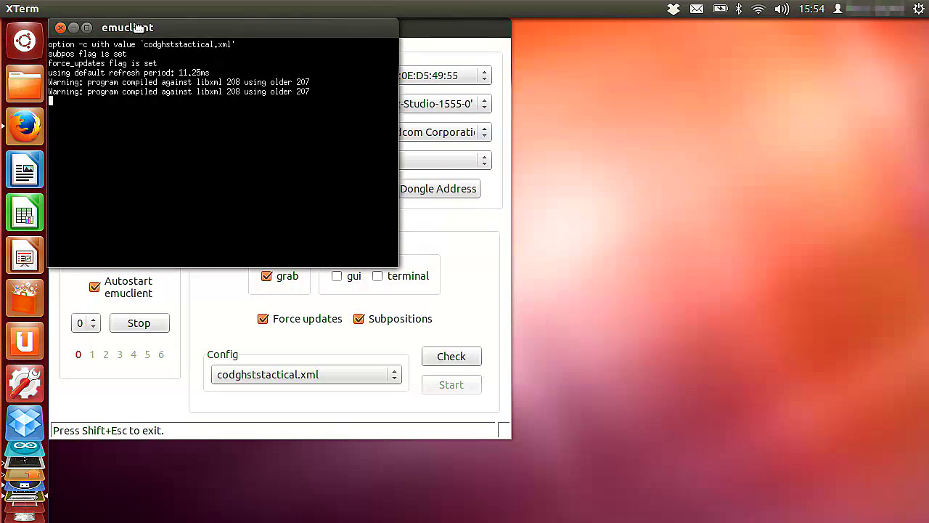
{"action": "mouse_move", "coordinate": [143, 27]}
{"action": "left_mouse_down"}
{"action": "mouse_move", "coordinate": [259, 80]}
{"action": "mouse_move", "coordinate": [499, 19]}
{"action": "left_mouse_up"}
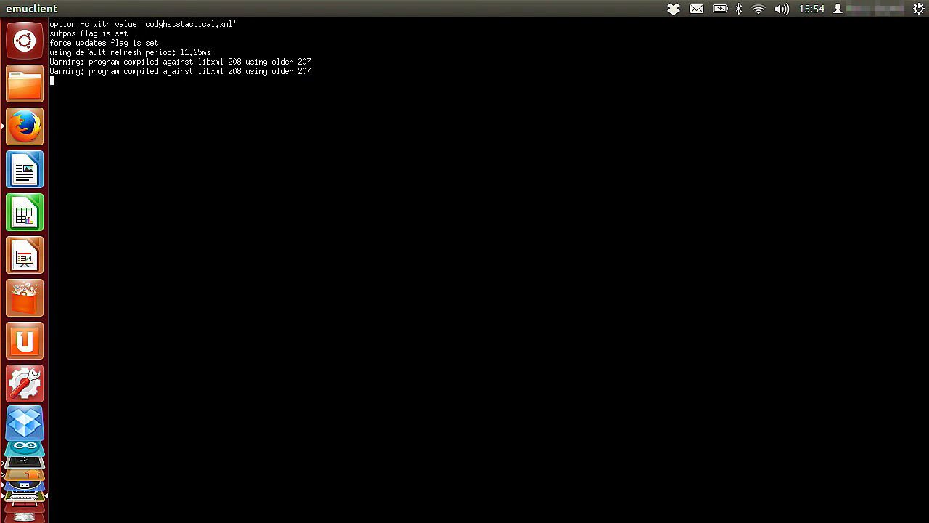
{"action": "mouse_move", "coordinate": [24, 8]}
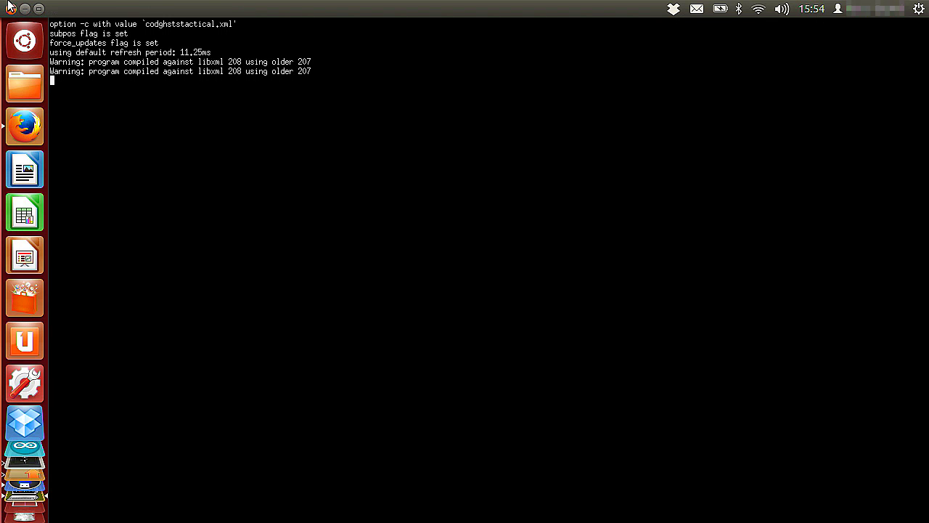
{"action": "left_click", "coordinate": [10, 7]}
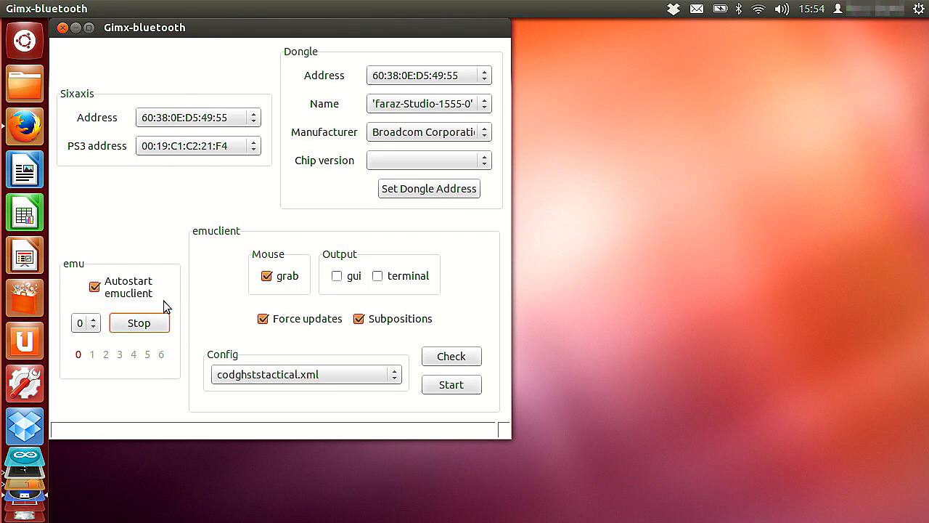
- Stop the emu, keeping codghststactical.xml selected, then check the Dongle Address and Chip version fields
{"action": "left_click", "coordinate": [121, 328]}
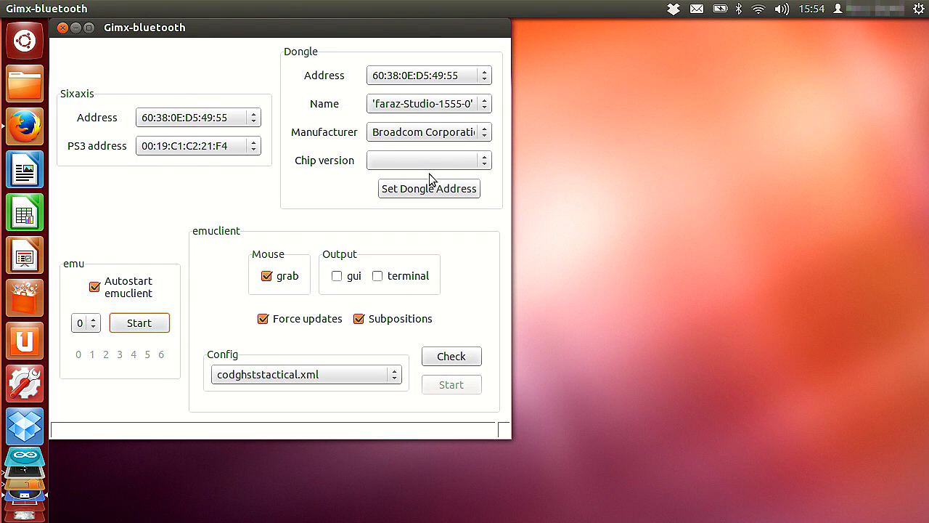
{"action": "left_click", "coordinate": [485, 76]}
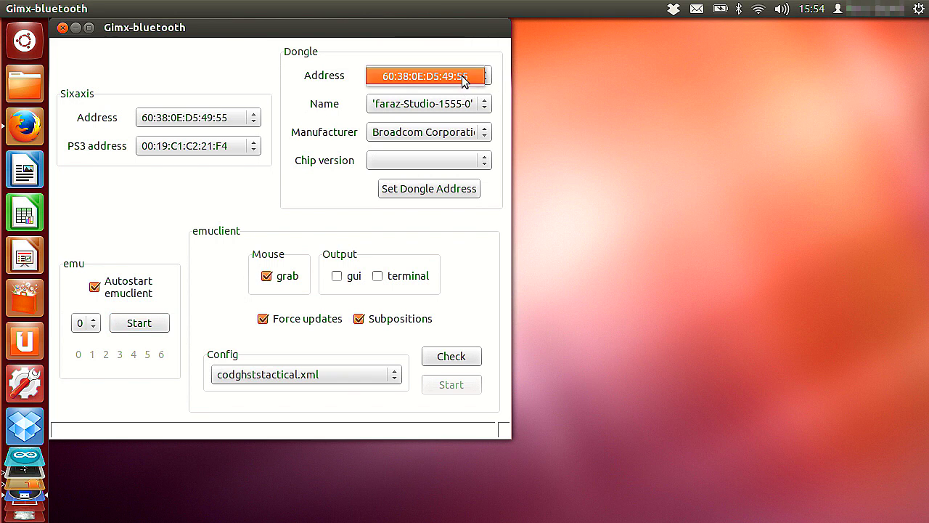
{"action": "left_click", "coordinate": [472, 78]}
{"action": "left_click", "coordinate": [437, 163]}
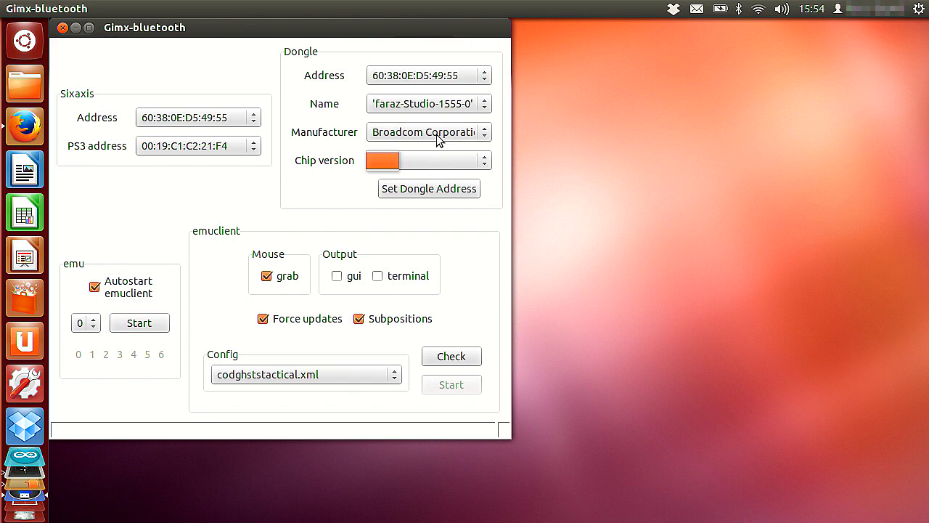